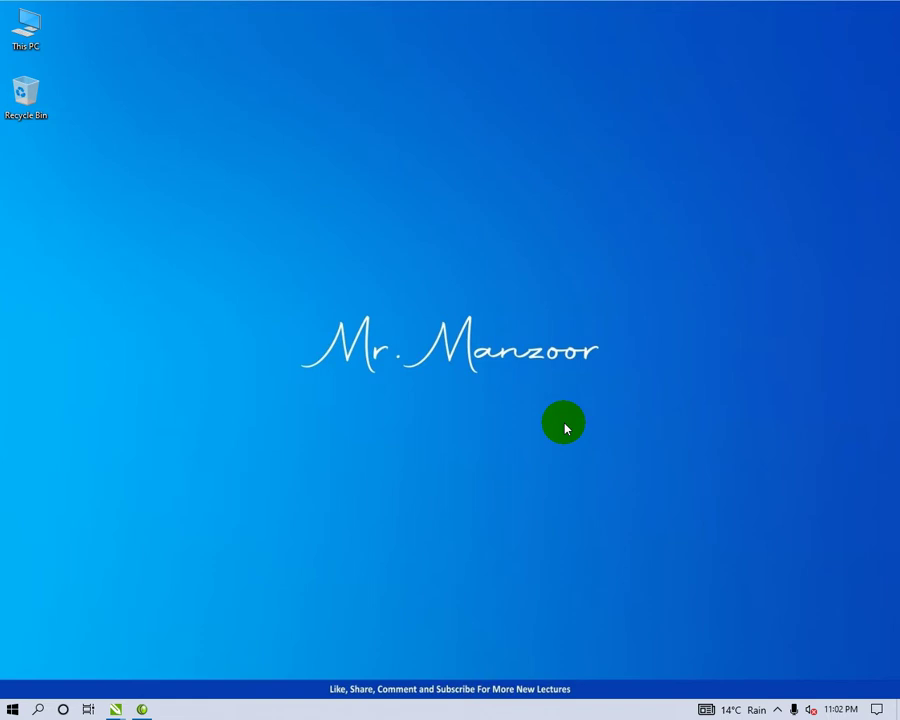
Launch Word 2019 with winword from the Run box and open a blank document.
{"action": "key", "text": "super+r"}
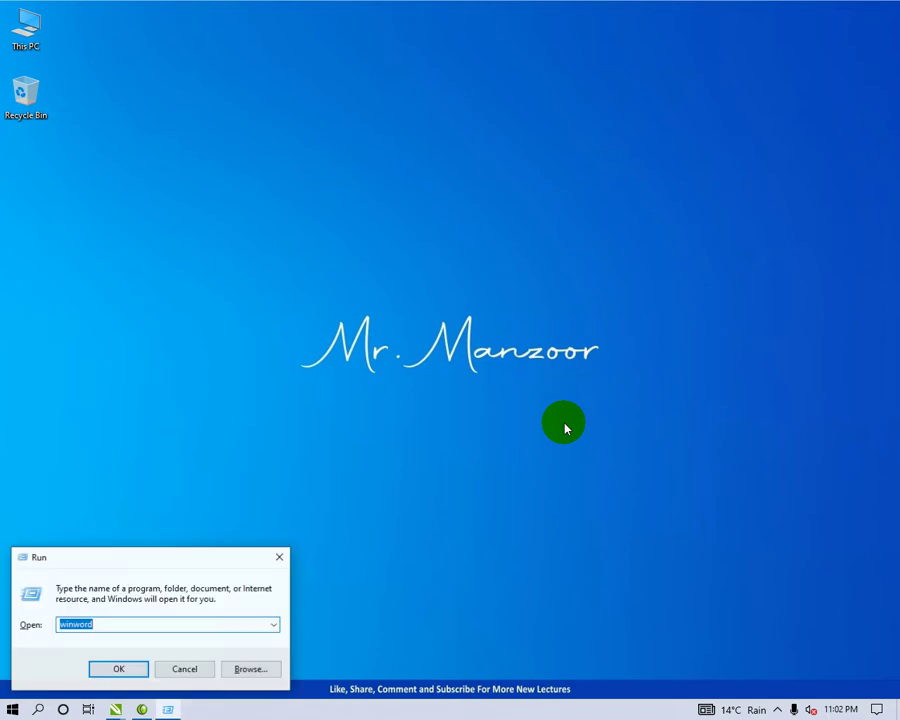
{"action": "key", "text": "Return"}
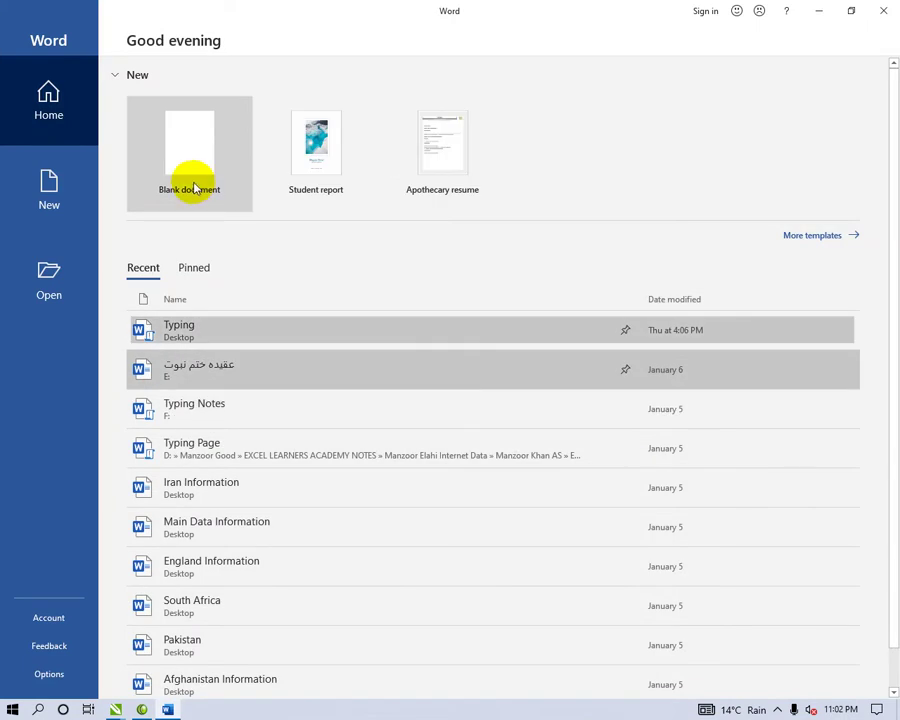
{"action": "left_click", "coordinate": [195, 187]}
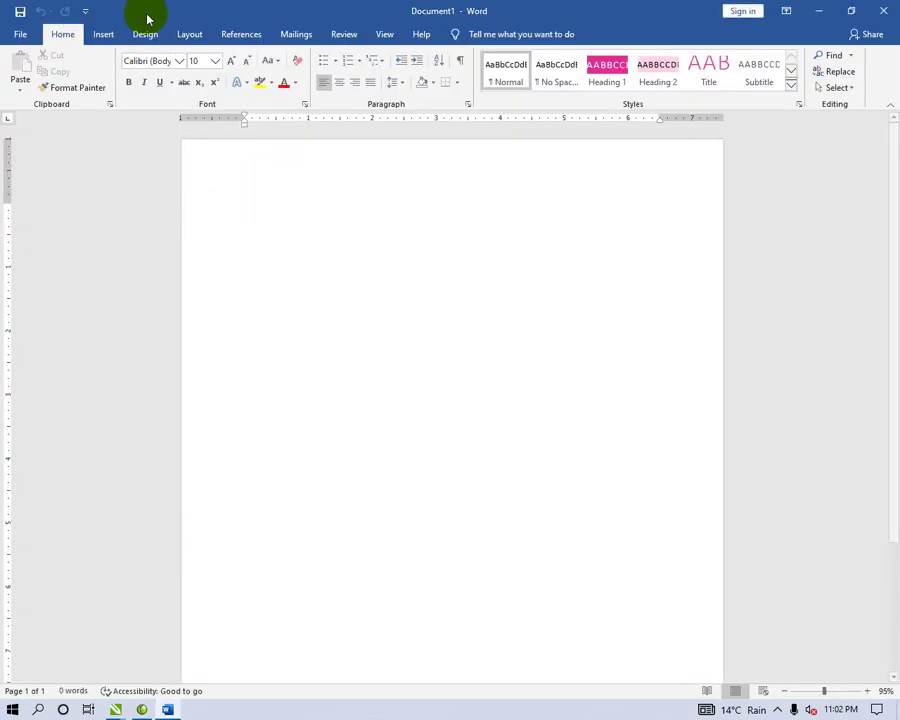
On the Design tab, set Page Color to No Color, then show the Page Color palette again.
{"action": "left_click", "coordinate": [120, 35]}
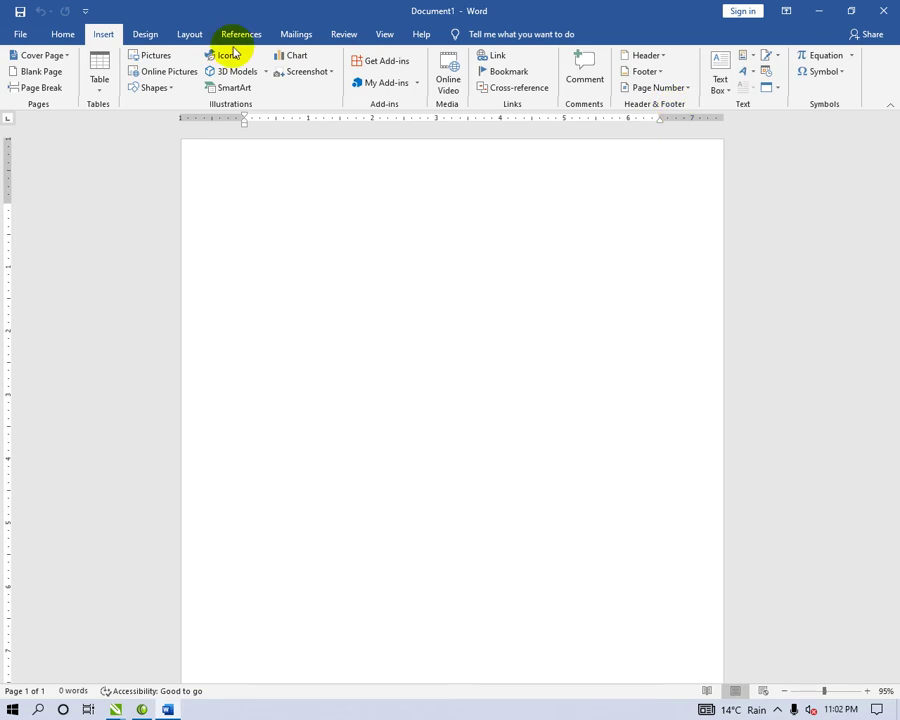
{"action": "left_click", "coordinate": [145, 34]}
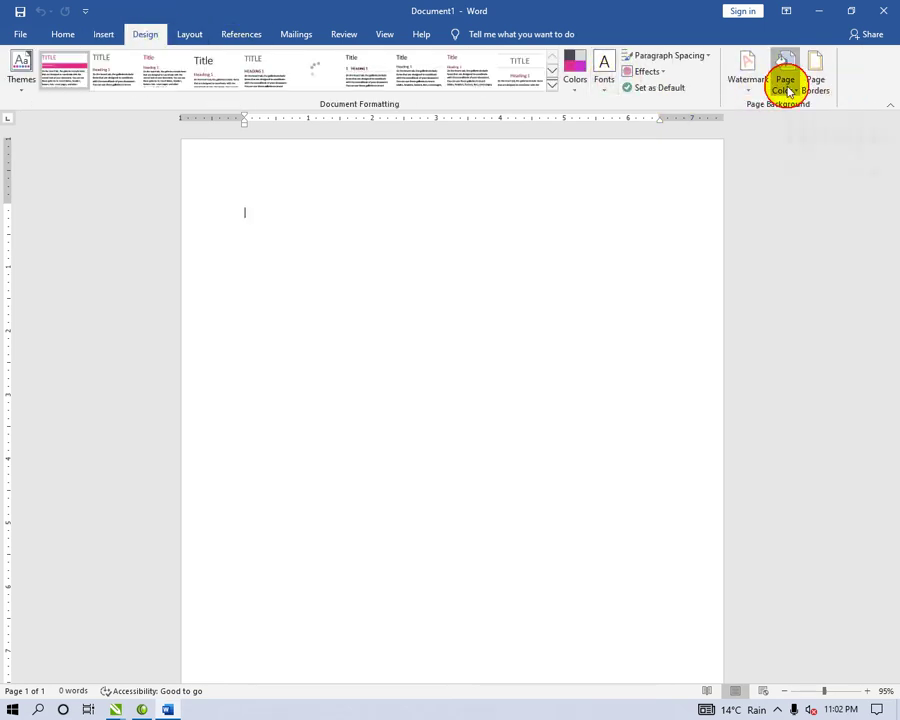
{"action": "left_click", "coordinate": [789, 90]}
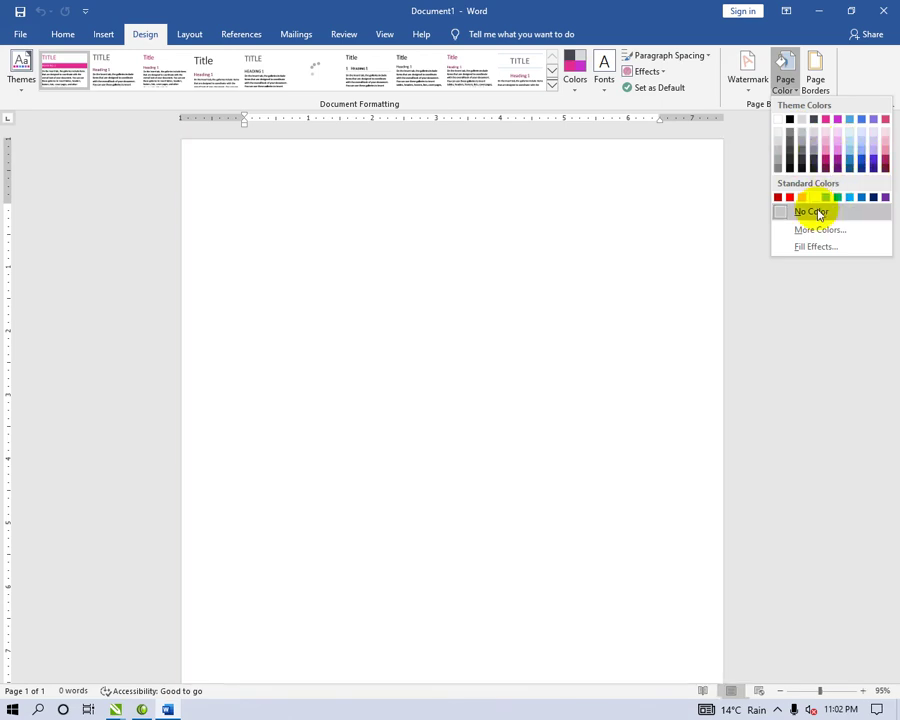
{"action": "left_click", "coordinate": [818, 213]}
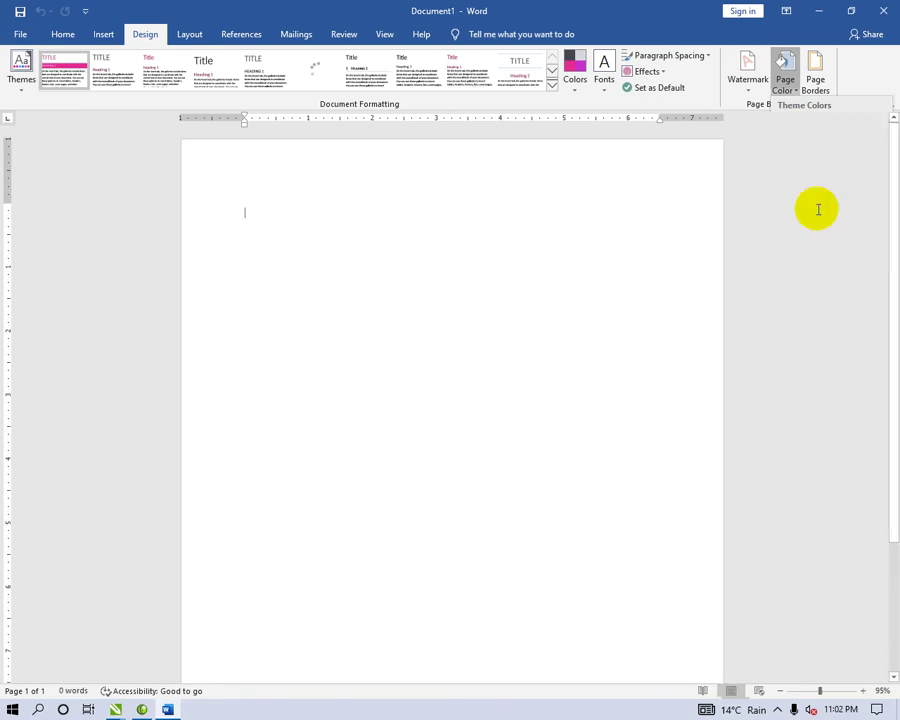
{"action": "left_click", "coordinate": [788, 87]}
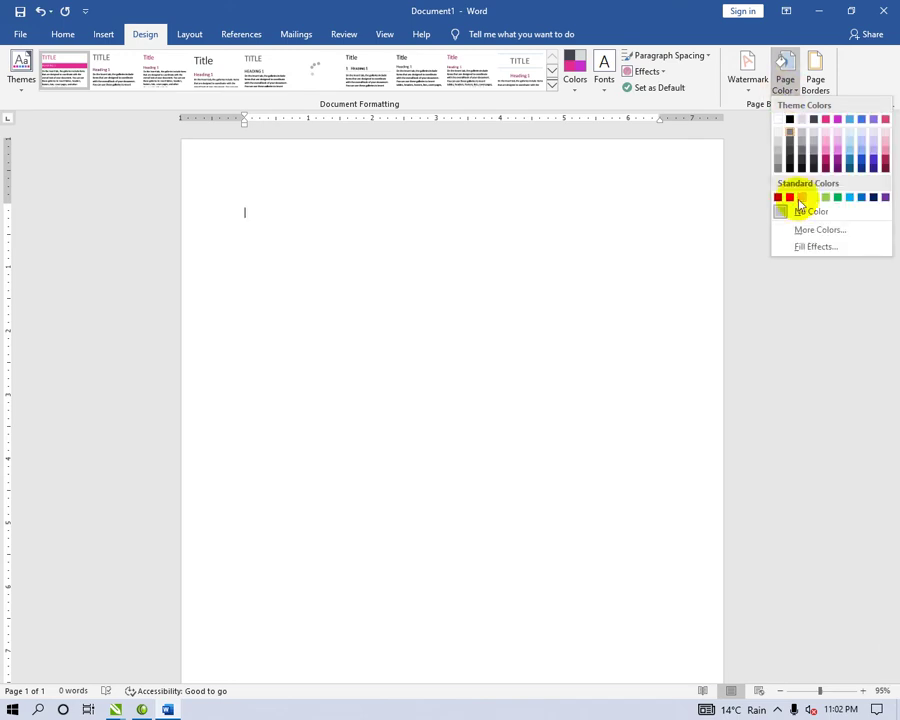
Choose a bright purple hexagon from More Colors' Standard swatches as the page colour.
{"action": "left_click", "coordinate": [812, 230]}
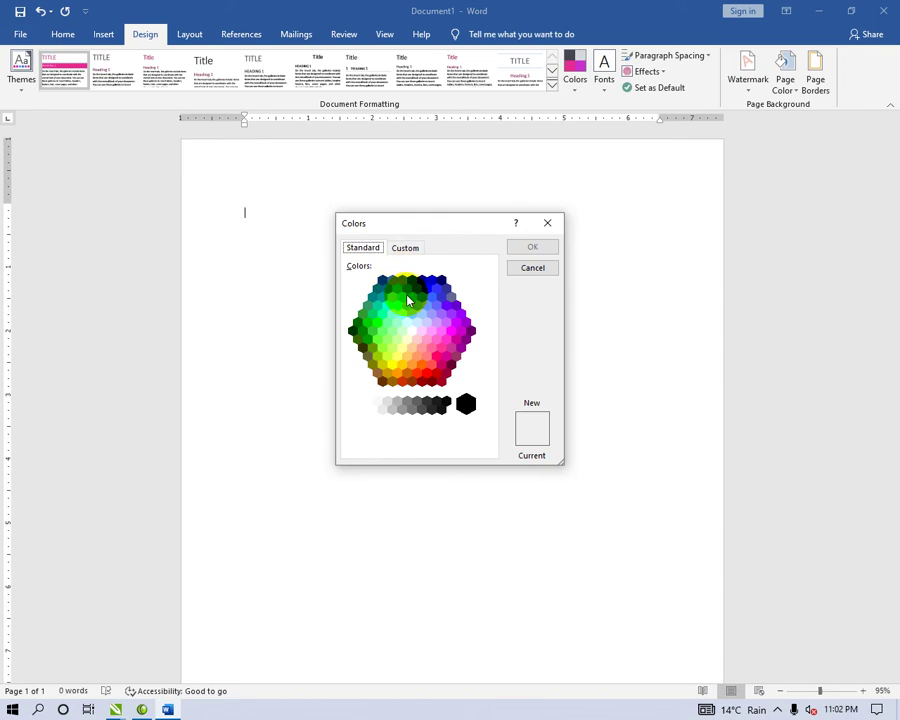
{"action": "left_click", "coordinate": [404, 249]}
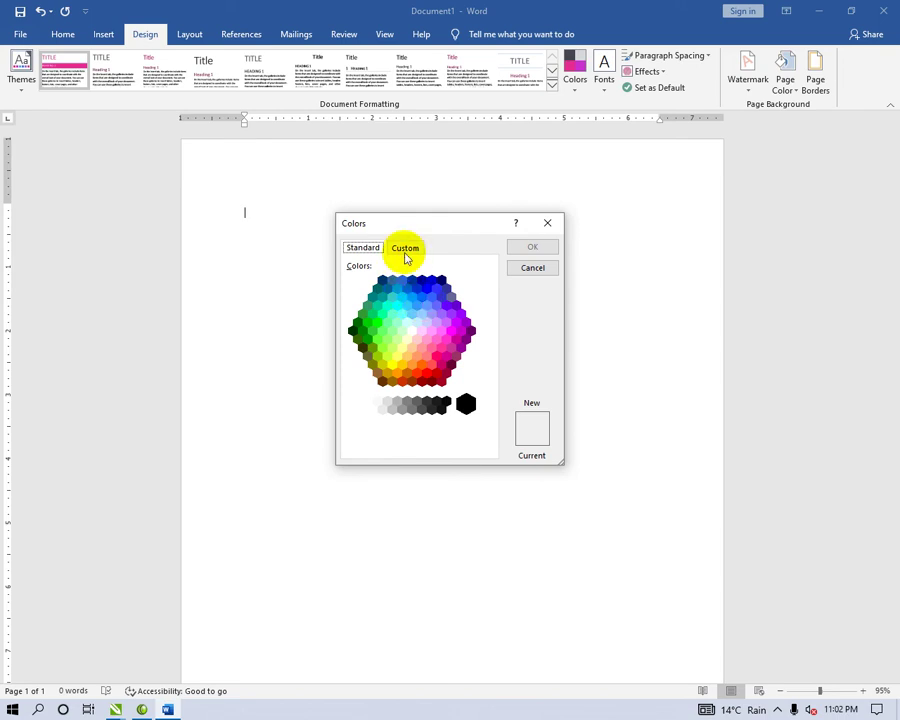
{"action": "left_click_drag", "start_coordinate": [489, 321], "coordinate": [436, 314]}
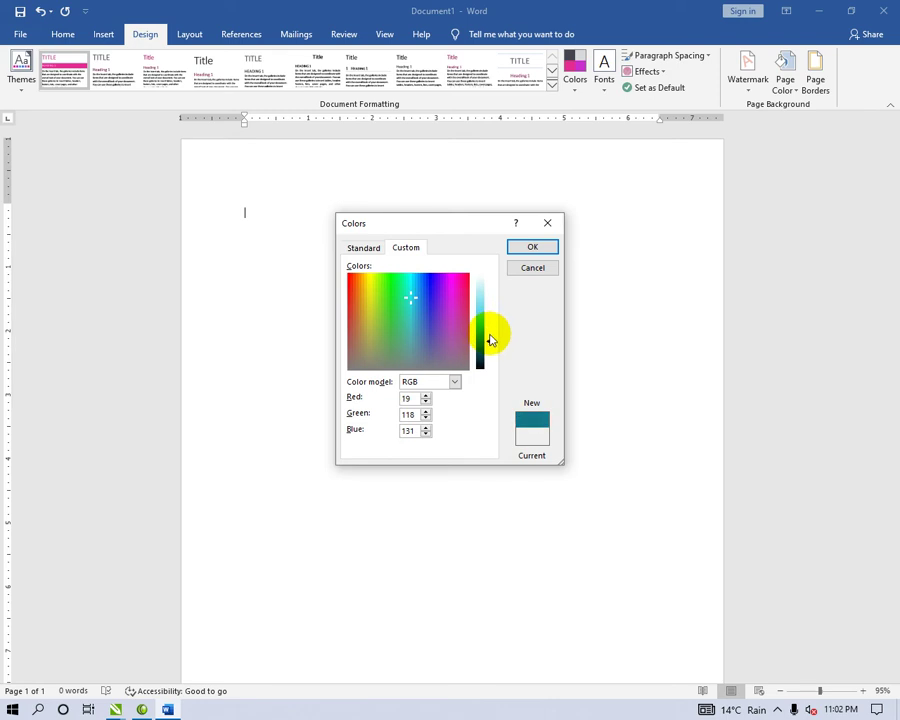
{"action": "left_click", "coordinate": [362, 248]}
{"action": "left_click", "coordinate": [441, 313]}
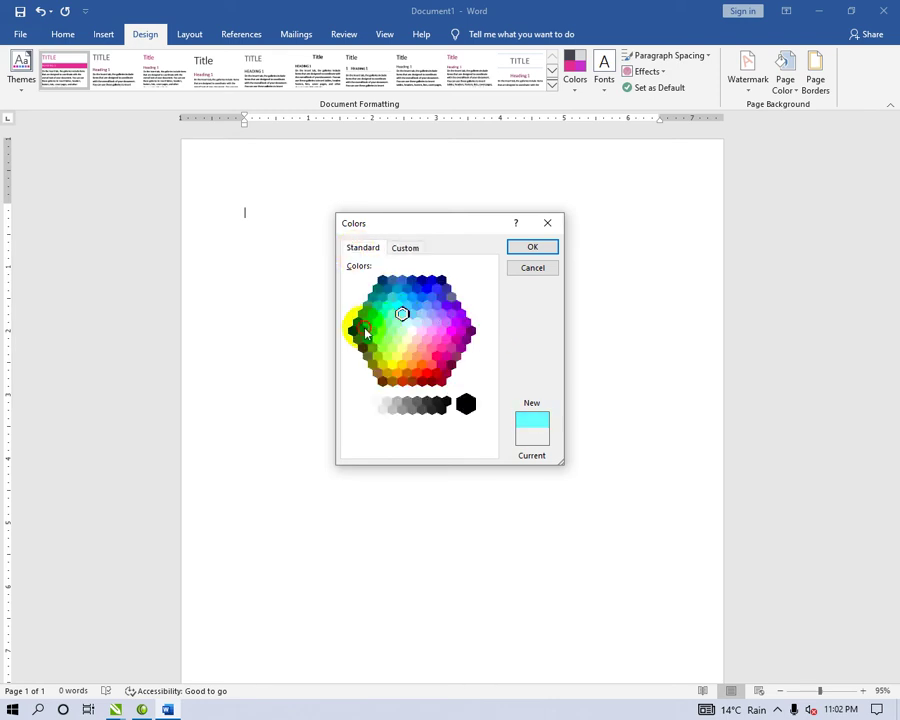
{"action": "left_click", "coordinate": [518, 248]}
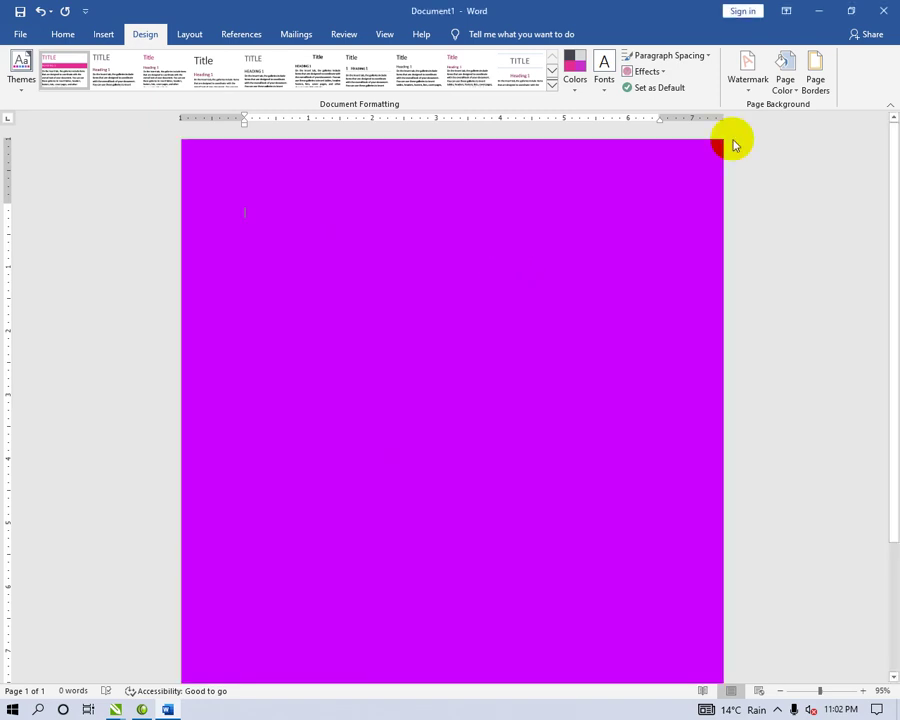
{"action": "left_click", "coordinate": [784, 84]}
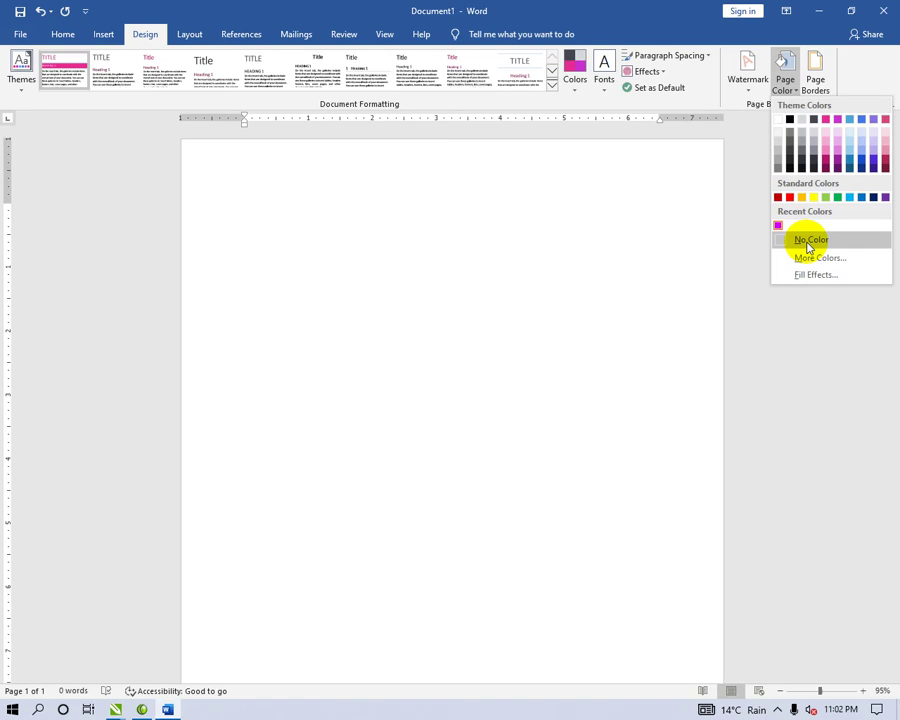
Clear the purple page colour and apply a one-colour horizontal grey gradient via Fill Effects.
{"action": "left_click", "coordinate": [808, 241]}
{"action": "left_click", "coordinate": [784, 80]}
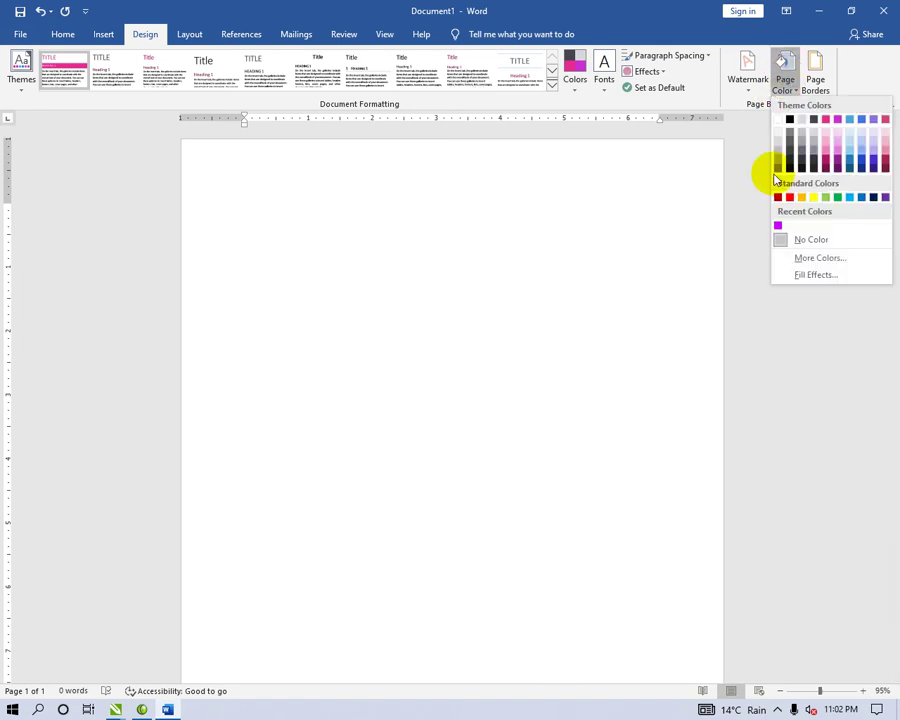
{"action": "left_click", "coordinate": [810, 277]}
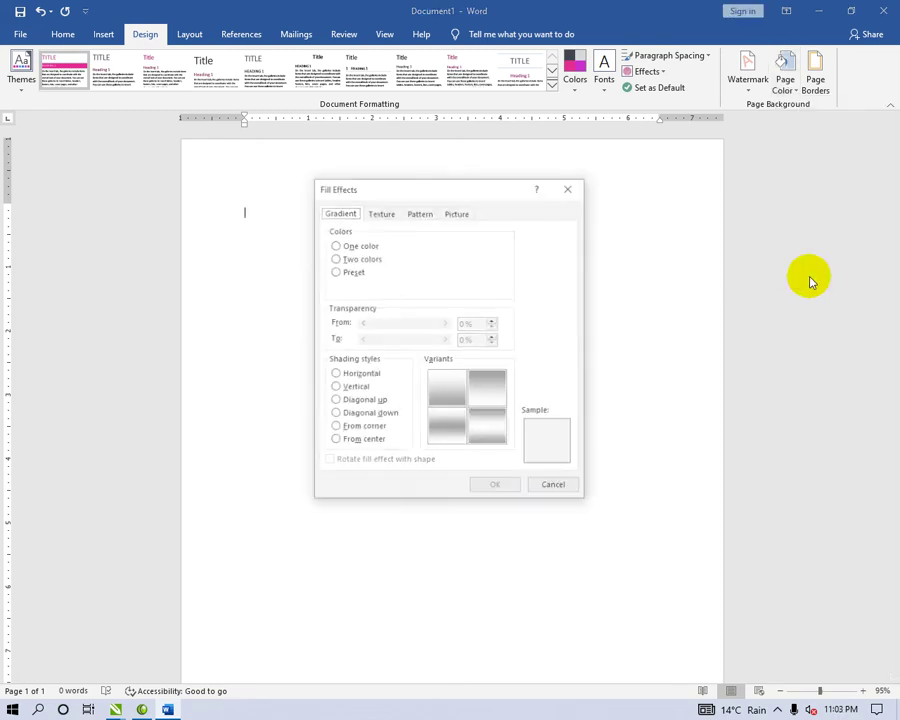
{"action": "left_click", "coordinate": [360, 245]}
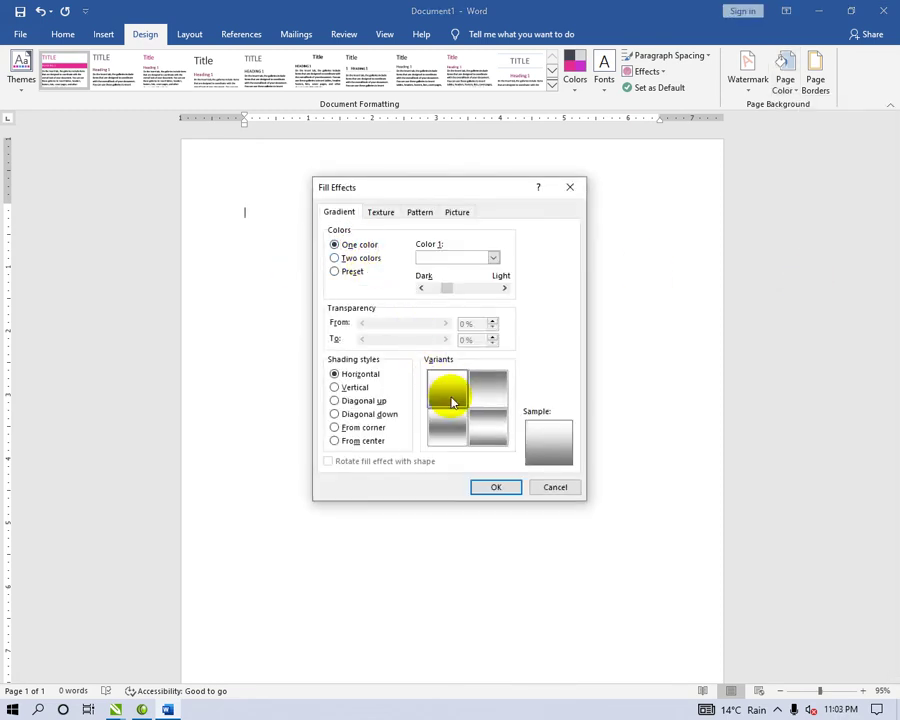
{"action": "left_click", "coordinate": [496, 487]}
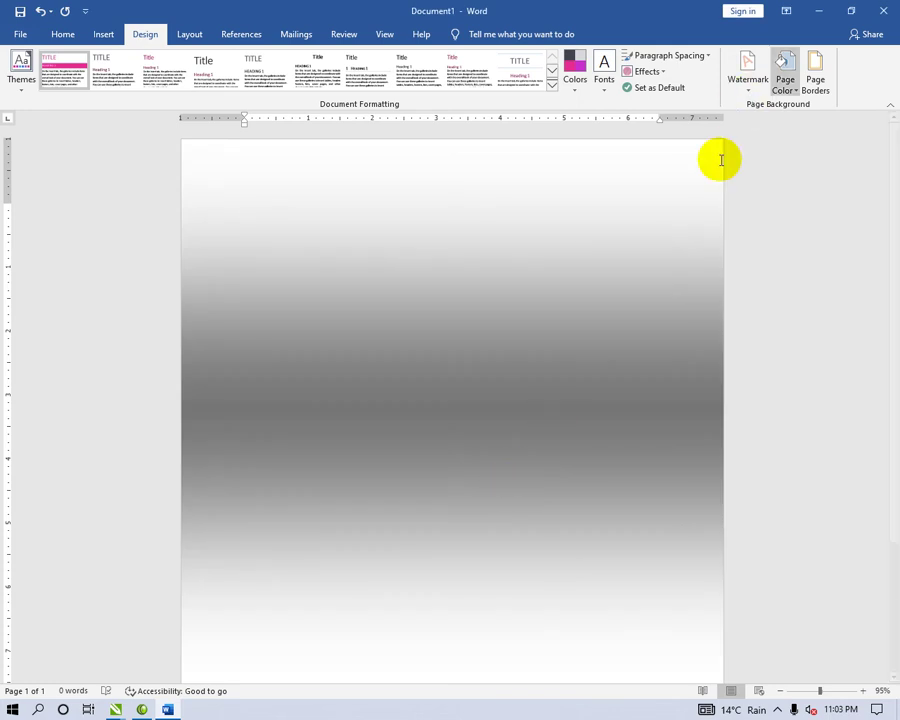
{"action": "scroll", "coordinate": [400, 330], "scroll_direction": "down", "scroll_amount": 4, "text": "ctrl"}
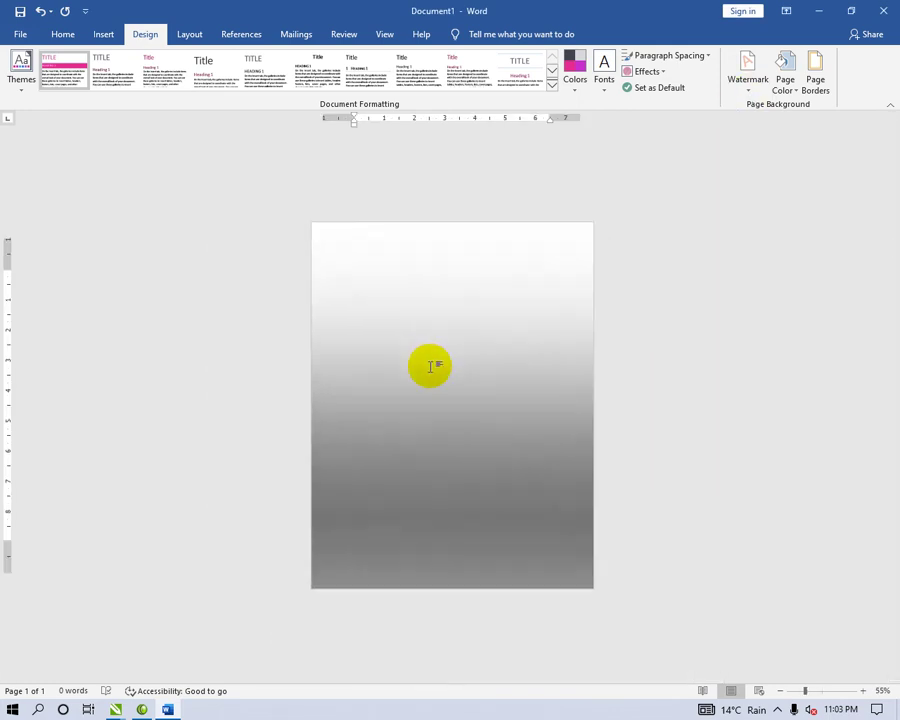
{"action": "scroll", "coordinate": [430, 366], "scroll_direction": "up", "scroll_amount": 1, "text": "ctrl"}
Apply a two-colour gradient from pink to dark pink as the page fill.
{"action": "left_click", "coordinate": [785, 80]}
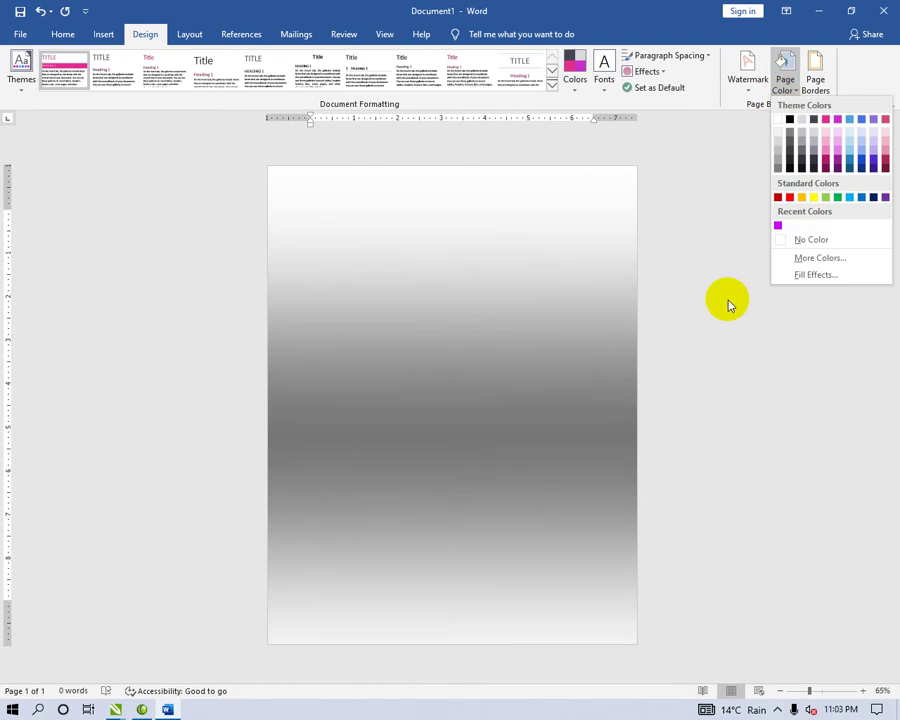
{"action": "left_click", "coordinate": [810, 275]}
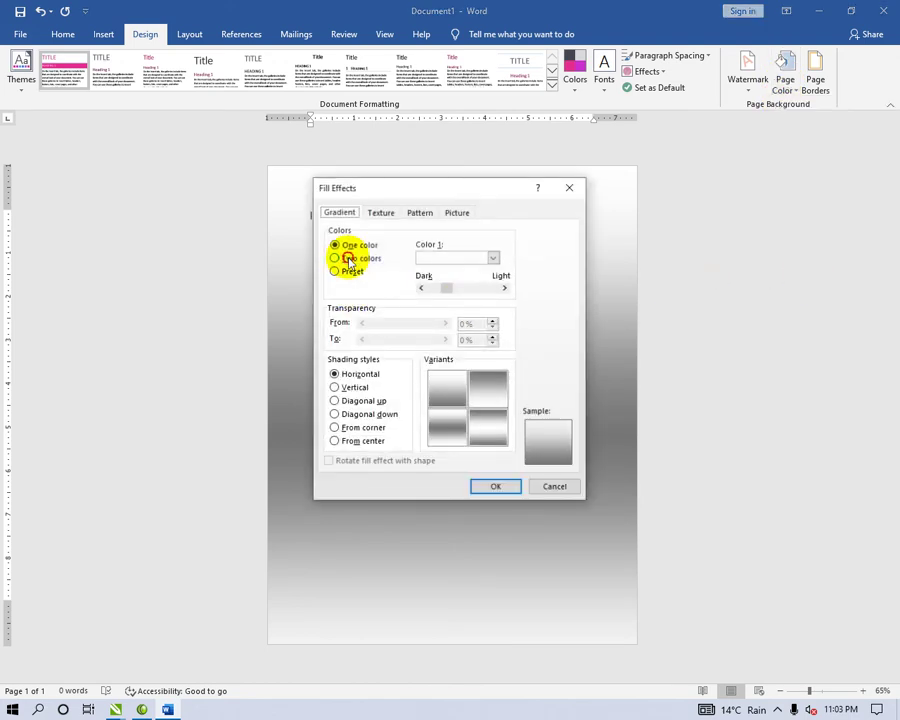
{"action": "left_click", "coordinate": [349, 259]}
{"action": "left_click", "coordinate": [491, 257]}
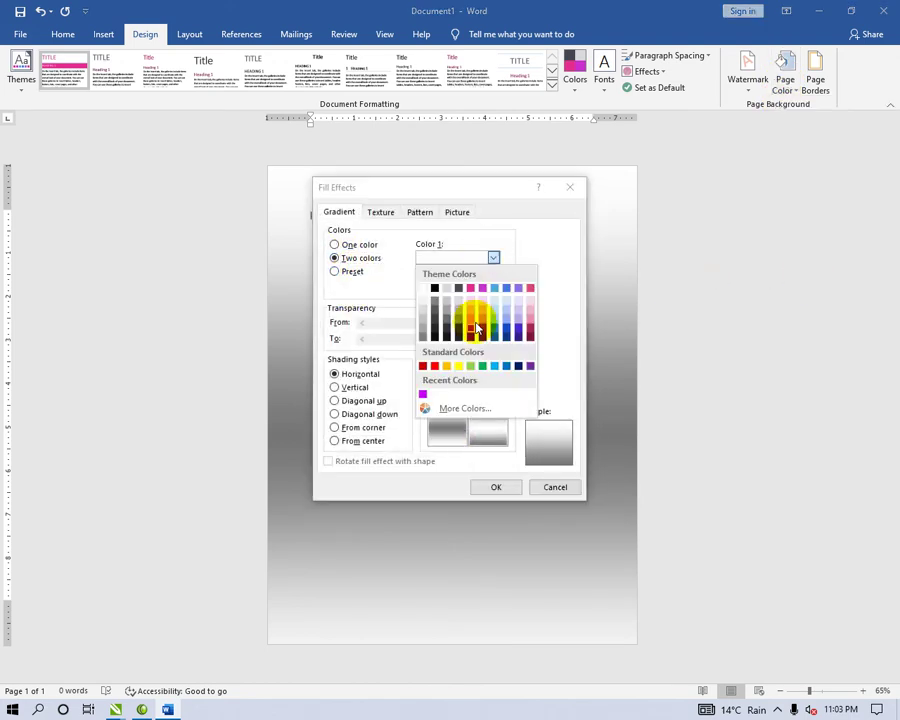
{"action": "left_click", "coordinate": [472, 320]}
{"action": "left_click", "coordinate": [493, 287]}
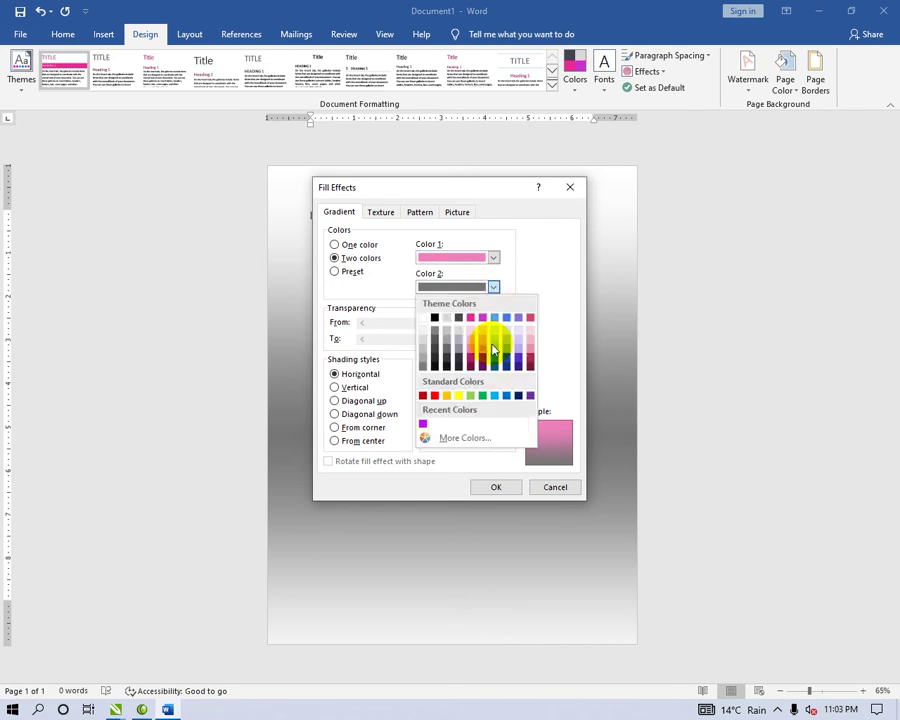
{"action": "left_click", "coordinate": [470, 365]}
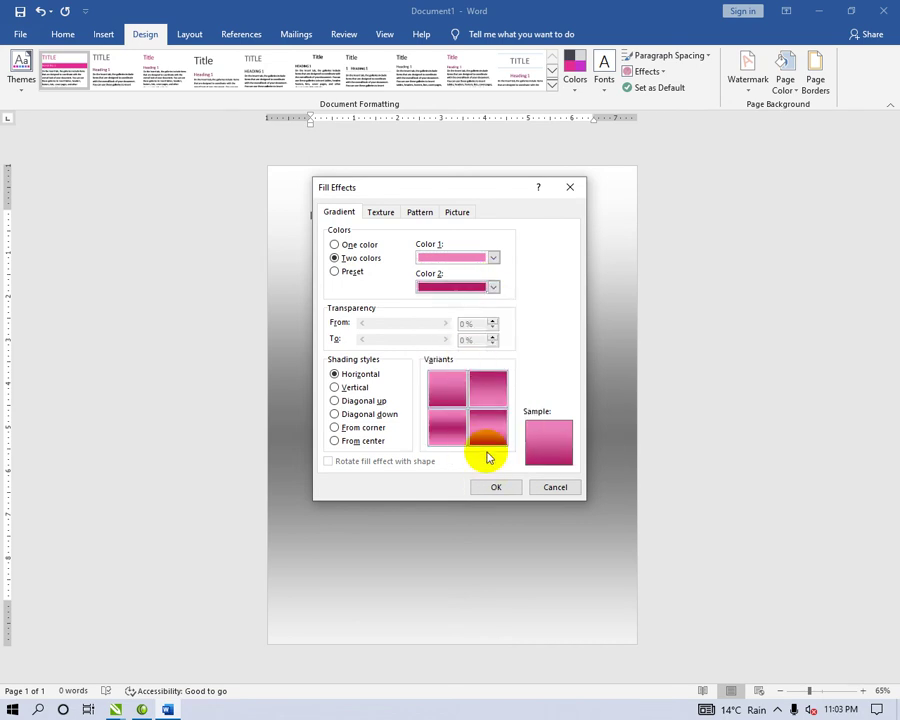
{"action": "left_click", "coordinate": [497, 487]}
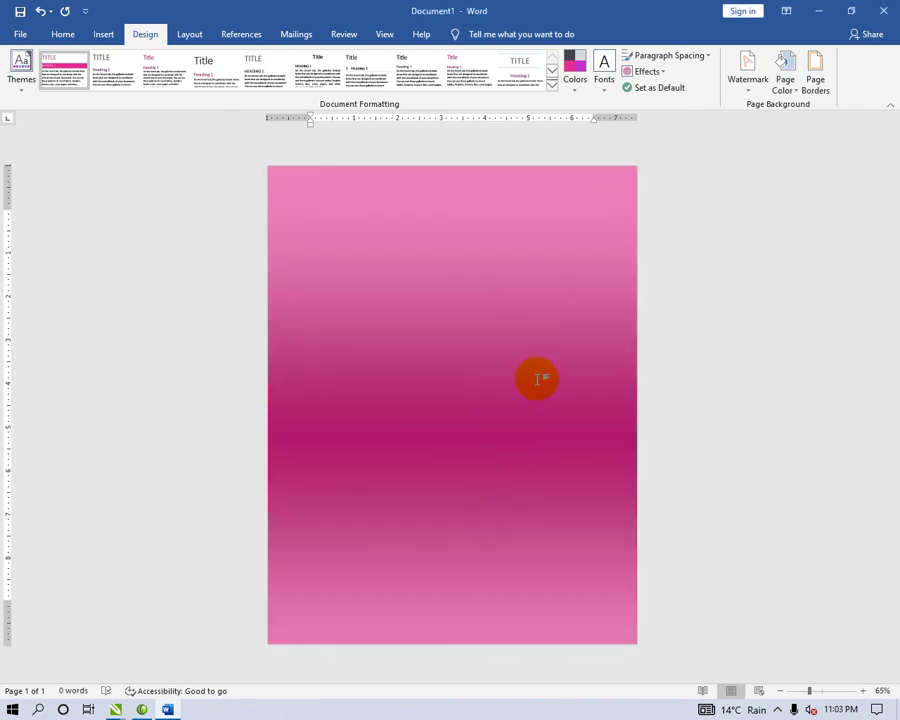
Try the Early Sunset preset gradient on the page, then undo it.
{"action": "left_click", "coordinate": [785, 82]}
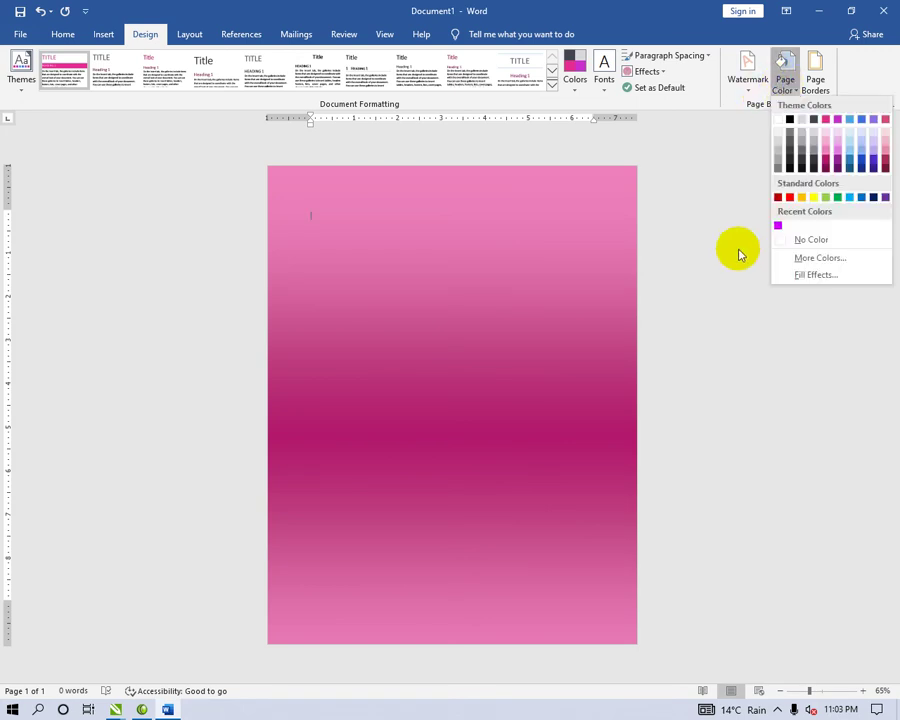
{"action": "left_click", "coordinate": [800, 274]}
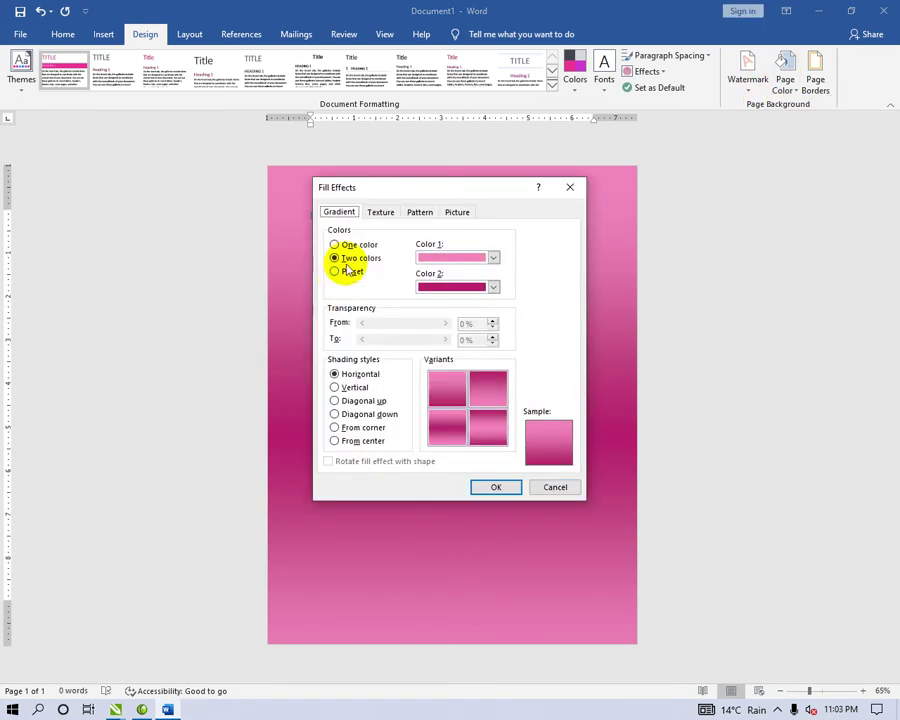
{"action": "left_click", "coordinate": [348, 271]}
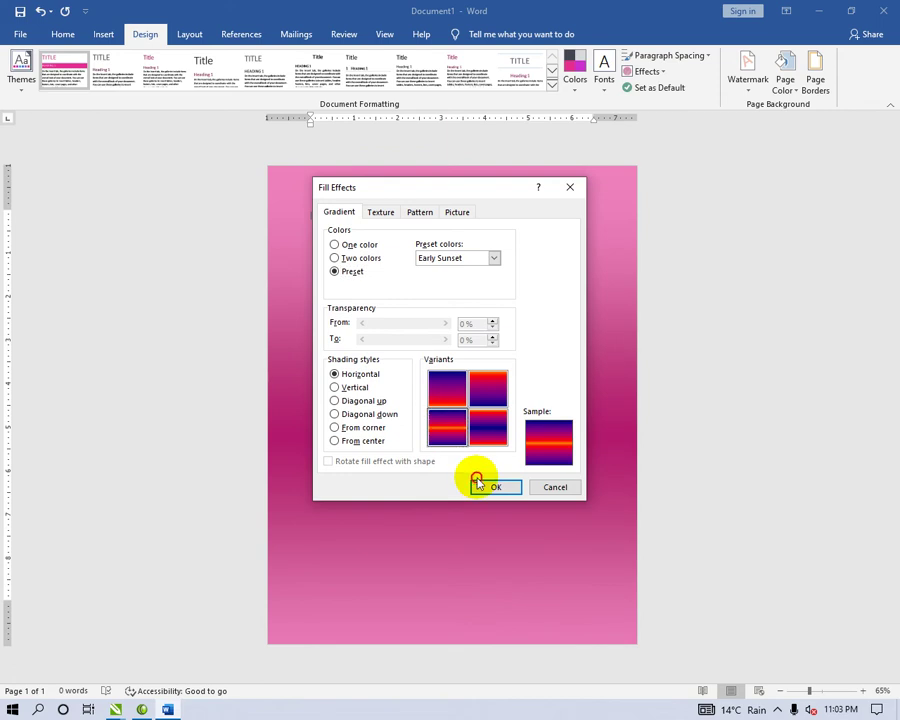
{"action": "left_click", "coordinate": [481, 486]}
{"action": "key", "text": "ctrl+z"}
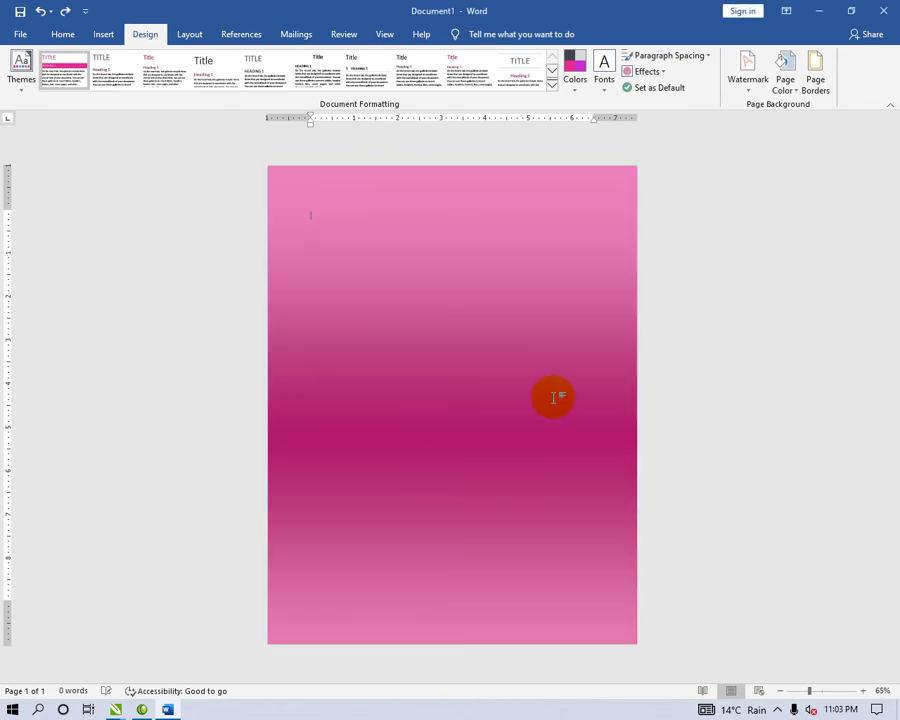
Change the pink gradient's shading style to Vertical.
{"action": "left_click", "coordinate": [793, 80]}
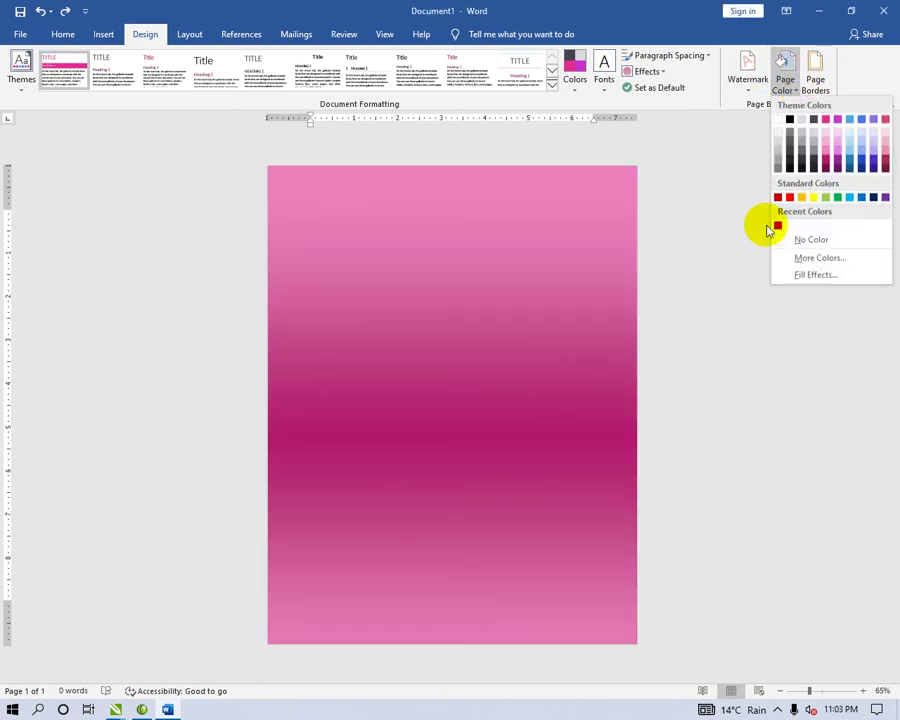
{"action": "left_click", "coordinate": [797, 276]}
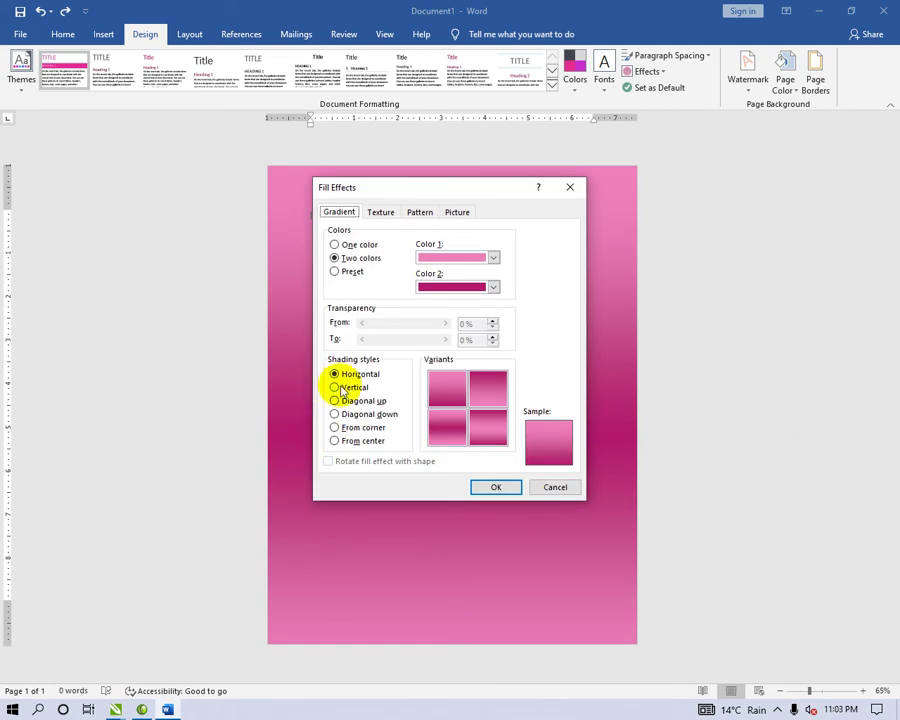
{"action": "left_click", "coordinate": [335, 387]}
{"action": "left_click", "coordinate": [495, 487]}
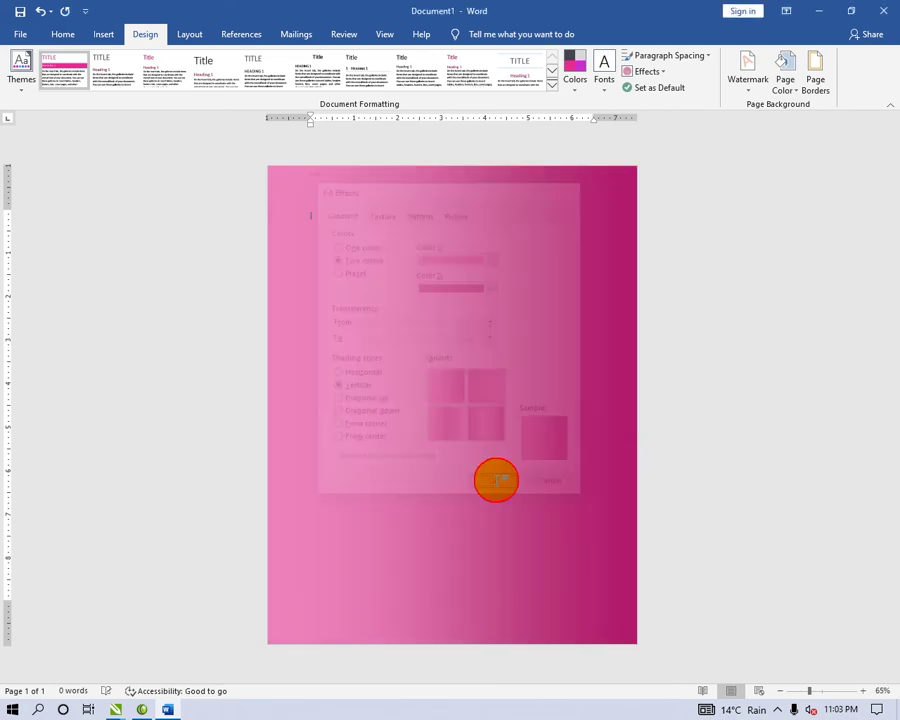
Switch the pink gradient's shading to Diagonal up.
{"action": "left_click", "coordinate": [746, 80]}
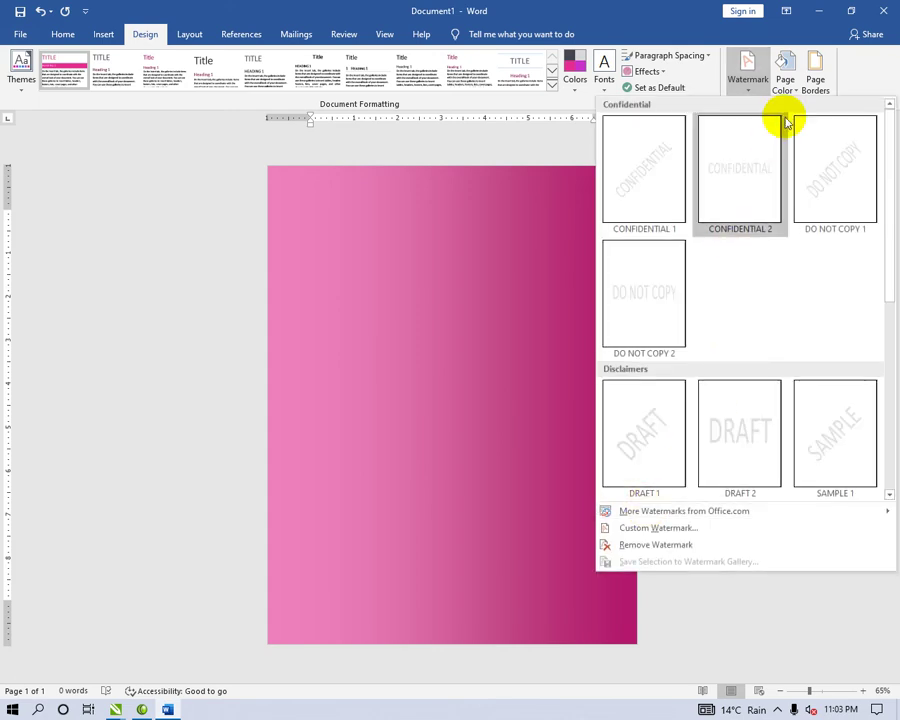
{"action": "left_click", "coordinate": [785, 80]}
{"action": "left_click", "coordinate": [810, 274]}
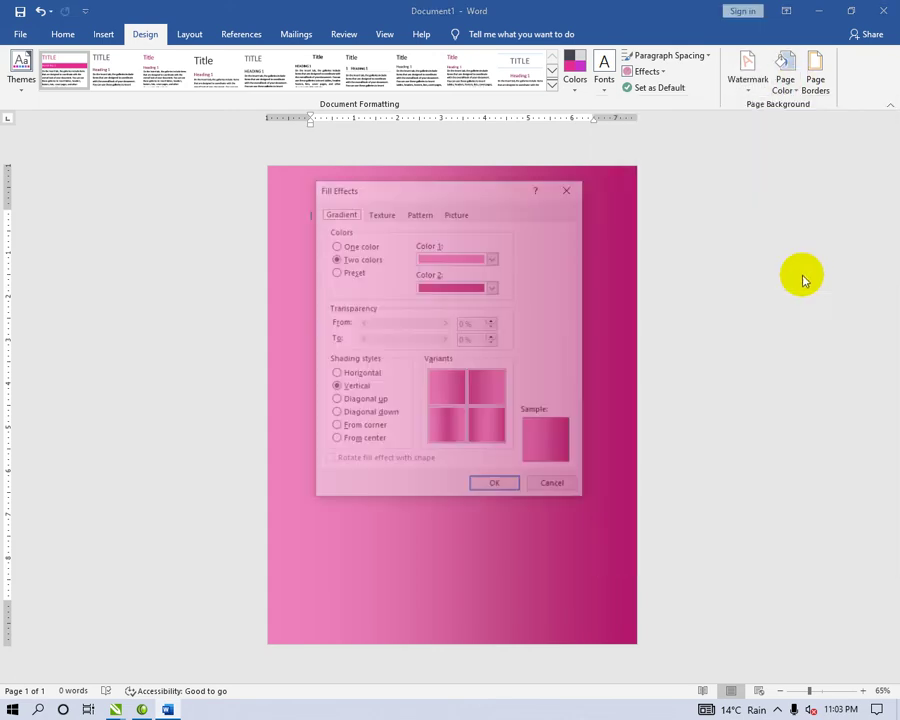
{"action": "left_click", "coordinate": [365, 413]}
{"action": "left_click", "coordinate": [352, 401]}
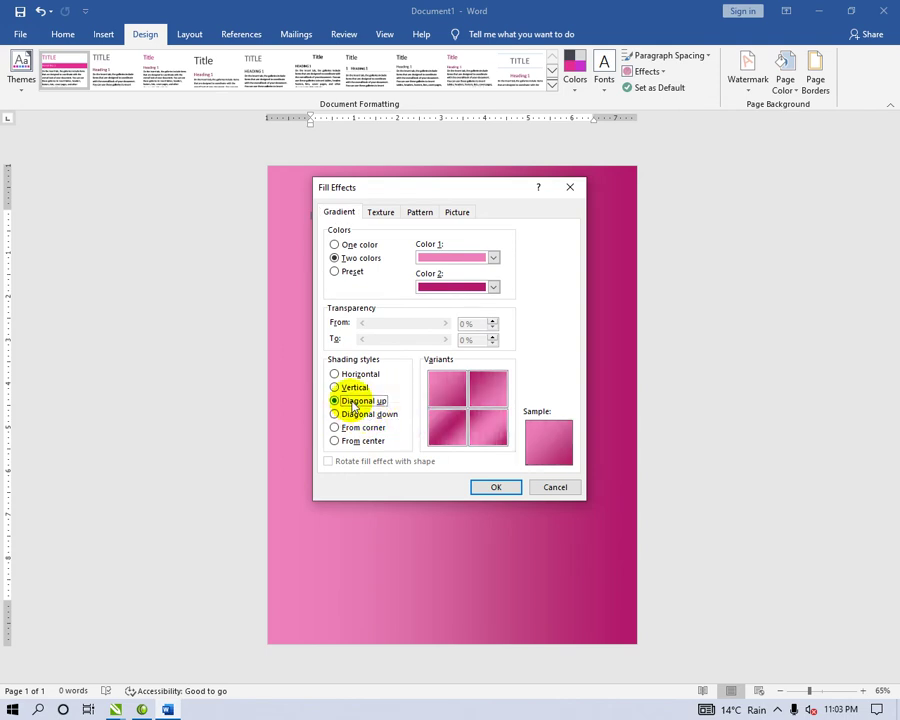
{"action": "left_click", "coordinate": [493, 489]}
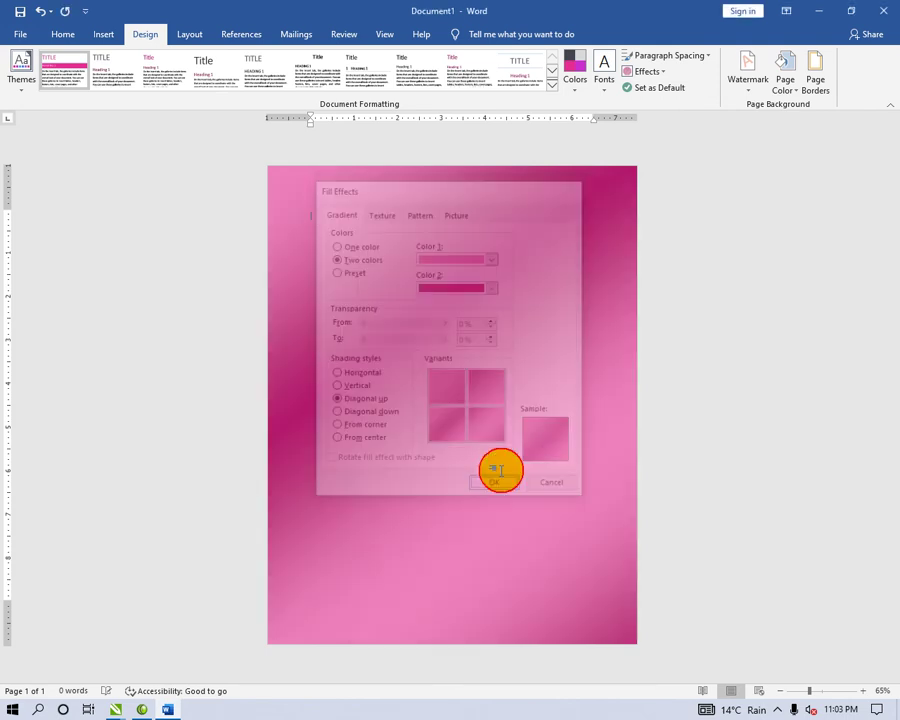
In Fill Effects, try the From corner shading, then move to the Texture choices.
{"action": "left_click", "coordinate": [782, 86]}
{"action": "left_click", "coordinate": [805, 275]}
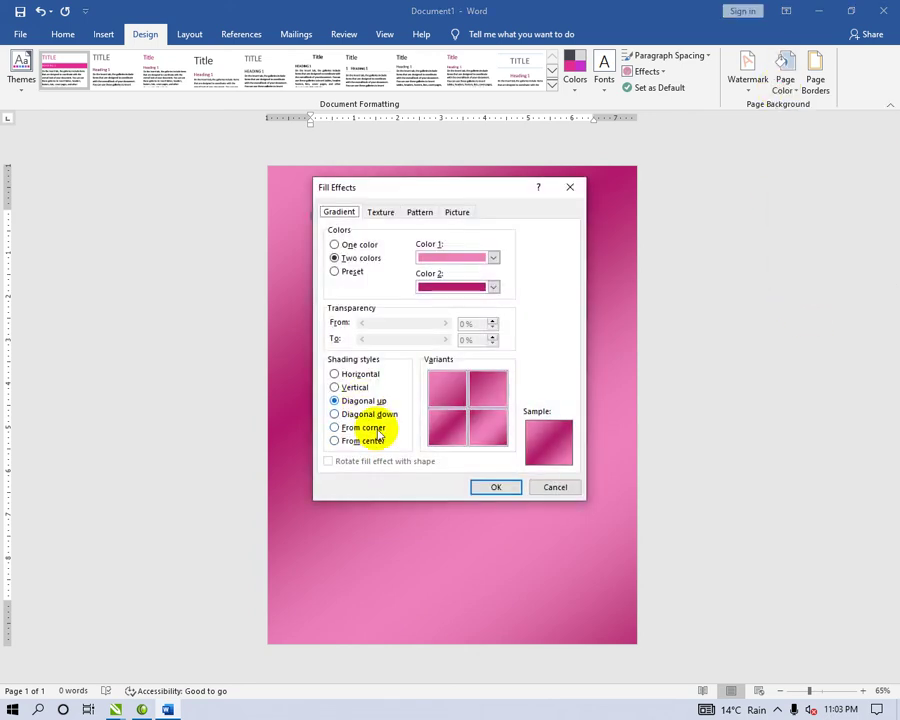
{"action": "left_click", "coordinate": [365, 441]}
{"action": "left_click", "coordinate": [365, 428]}
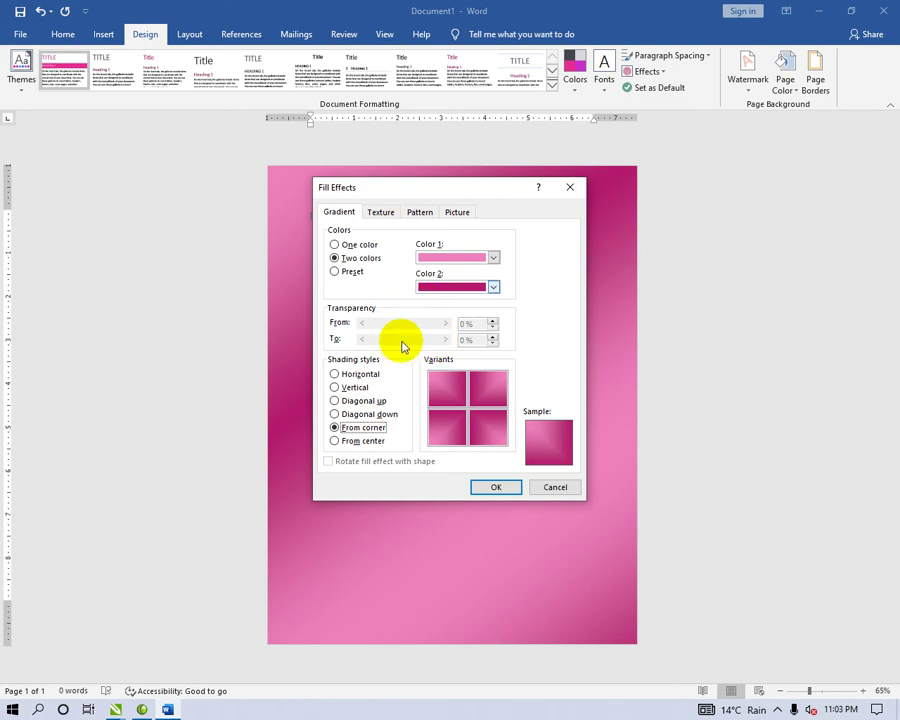
{"action": "left_click", "coordinate": [378, 211]}
Apply the Water droplets texture to the page, then replace it with Fish fossil.
{"action": "left_click", "coordinate": [346, 303]}
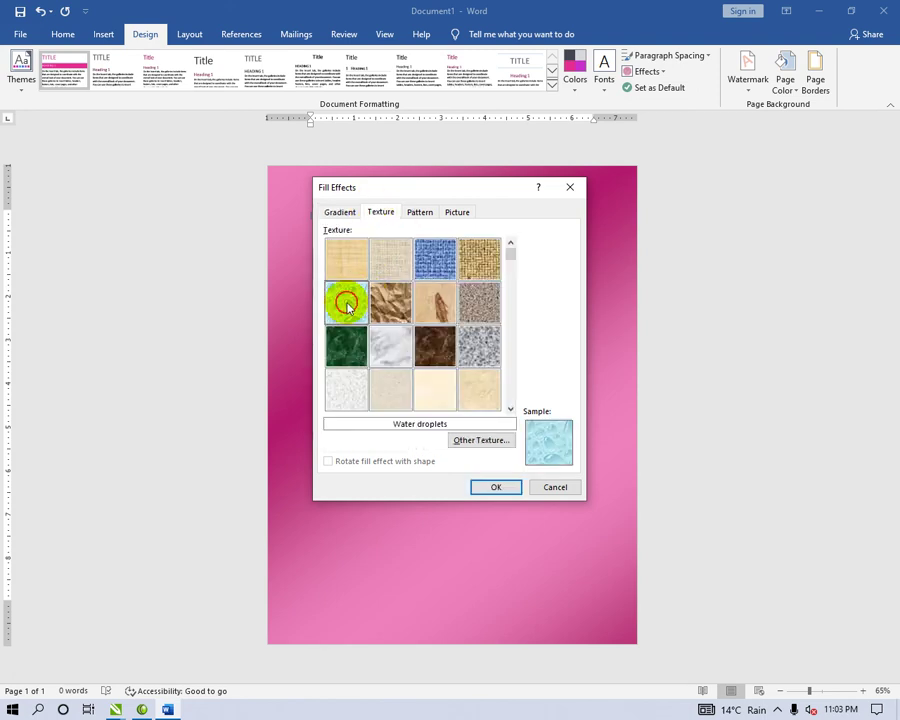
{"action": "left_click", "coordinate": [493, 486]}
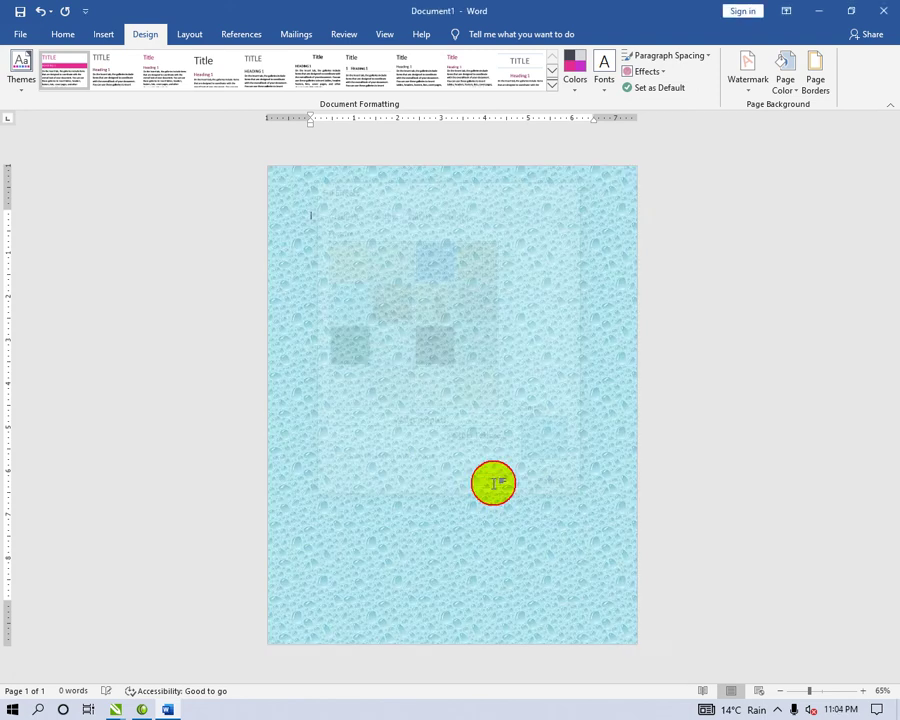
{"action": "left_click", "coordinate": [787, 79]}
{"action": "left_click", "coordinate": [783, 272]}
{"action": "left_click", "coordinate": [437, 297]}
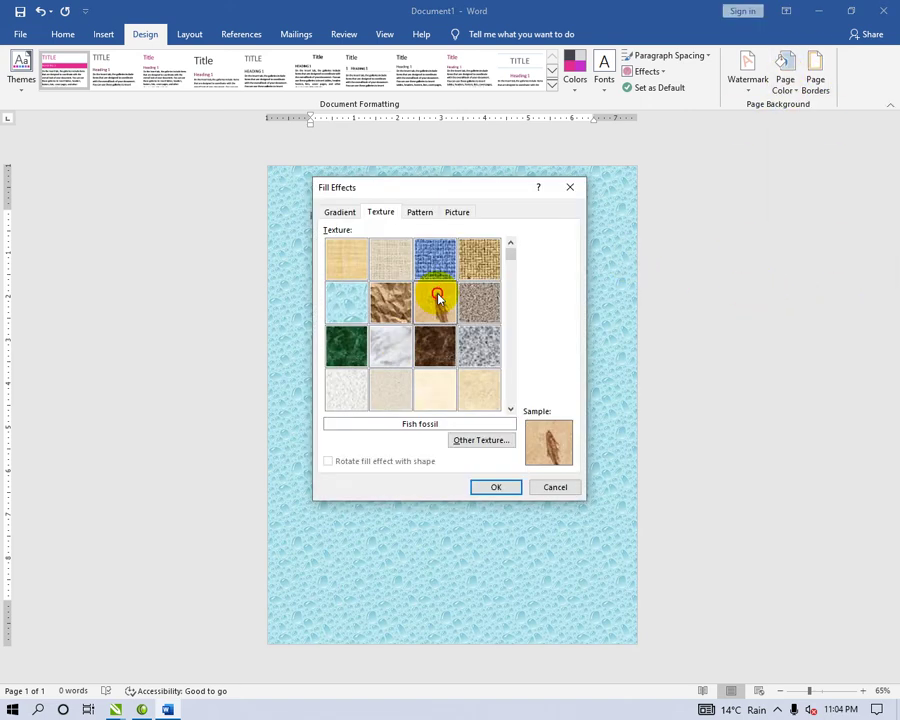
{"action": "left_click", "coordinate": [494, 487]}
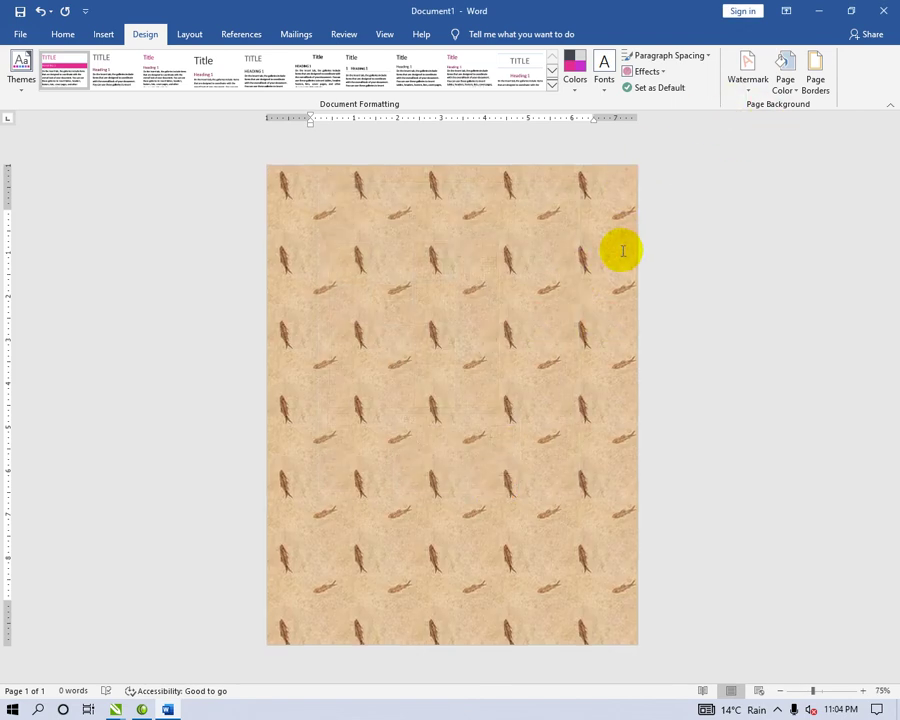
{"action": "scroll", "coordinate": [622, 251], "scroll_direction": "up", "scroll_amount": 1, "text": "ctrl"}
Use the IELTS seminar poster from the certificate folder as a custom page texture.
{"action": "left_click", "coordinate": [783, 84]}
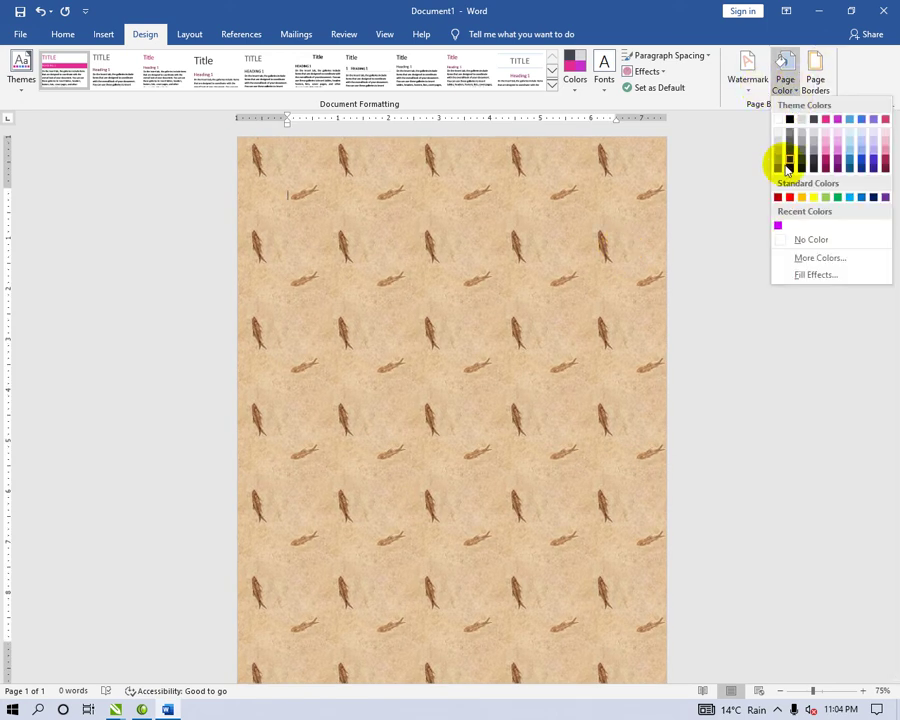
{"action": "left_click", "coordinate": [797, 275]}
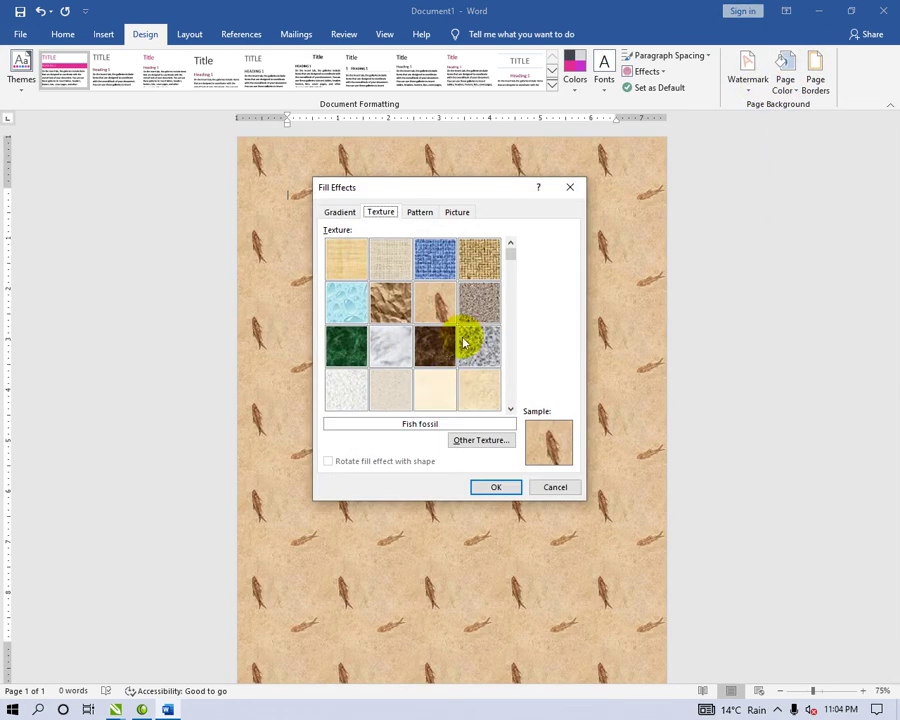
{"action": "left_click", "coordinate": [492, 441]}
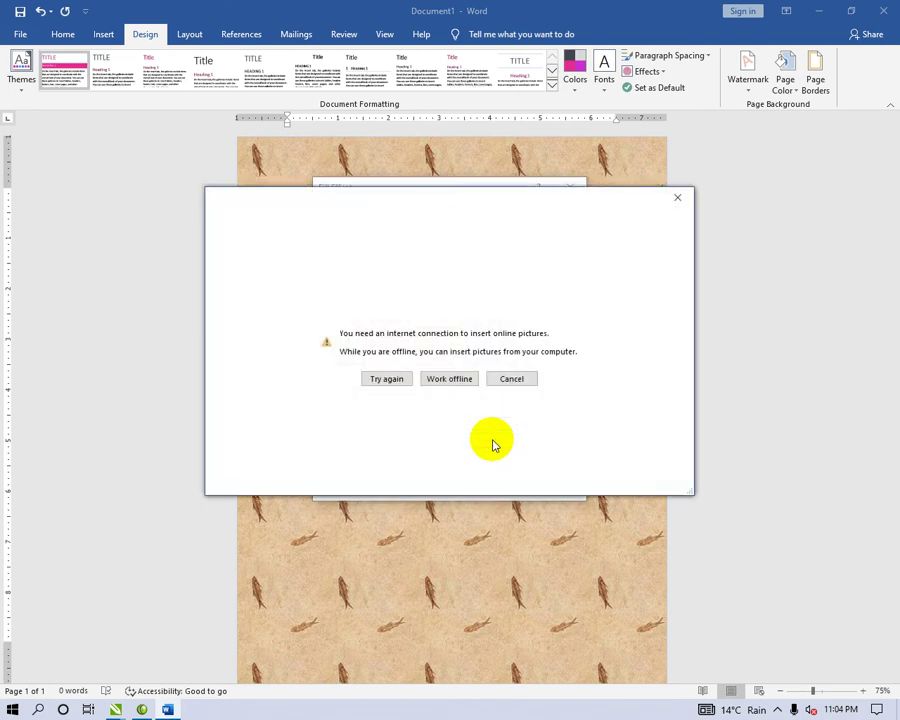
{"action": "left_click", "coordinate": [438, 378]}
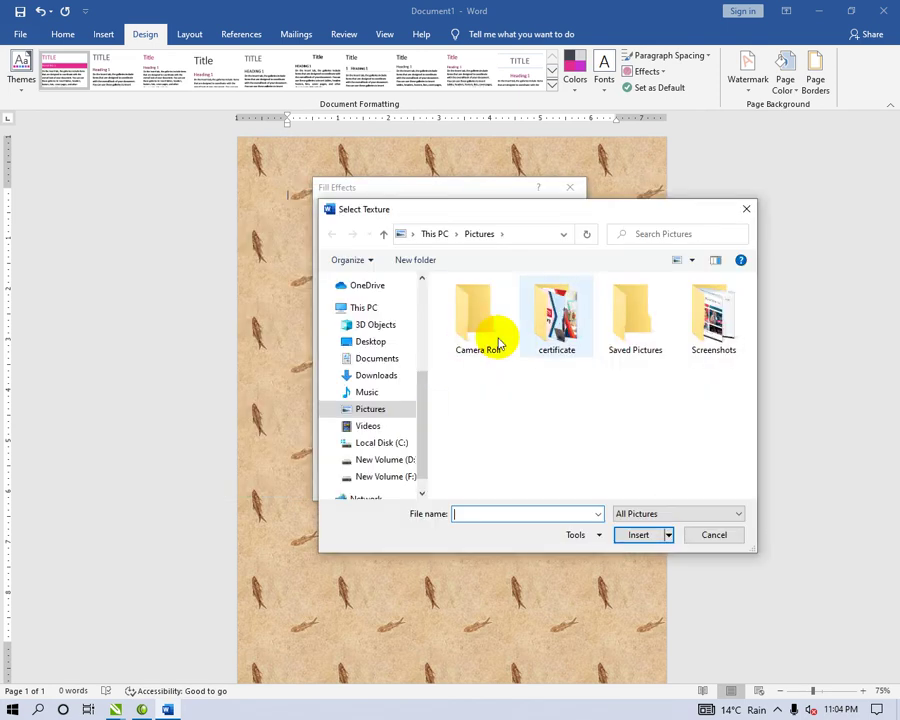
{"action": "double_click", "coordinate": [548, 320]}
{"action": "double_click", "coordinate": [563, 318]}
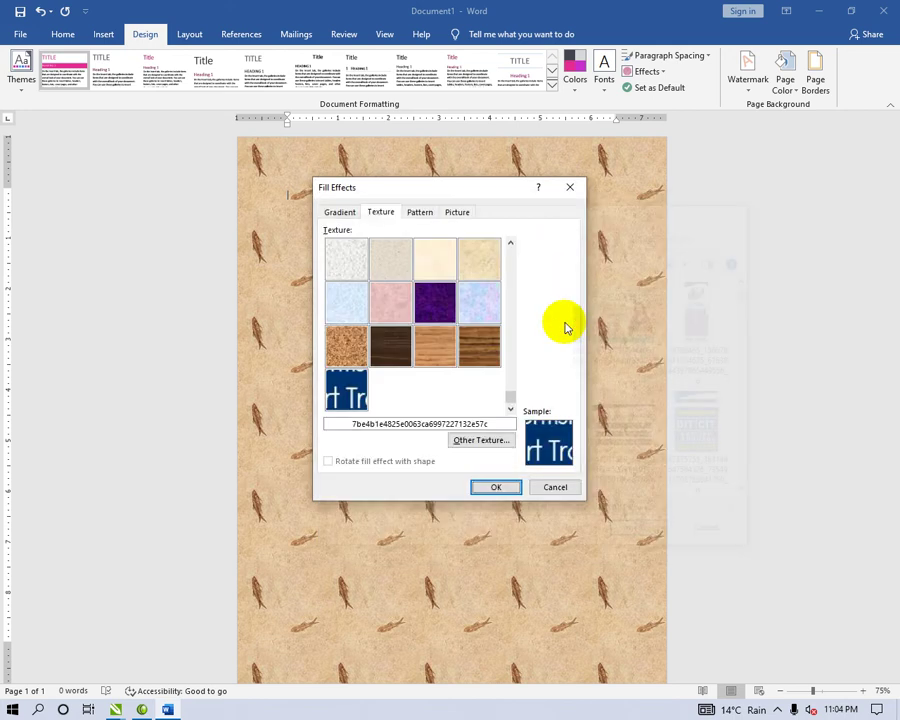
{"action": "left_click", "coordinate": [510, 486]}
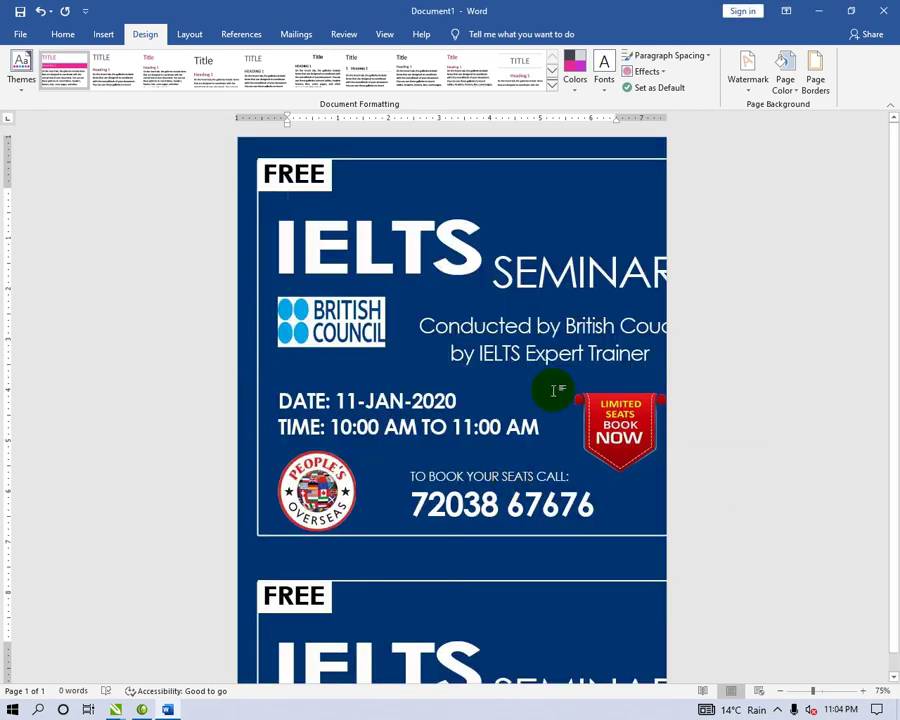
Replace the poster texture with the Oak texture and reopen Fill Effects.
{"action": "left_click", "coordinate": [780, 81]}
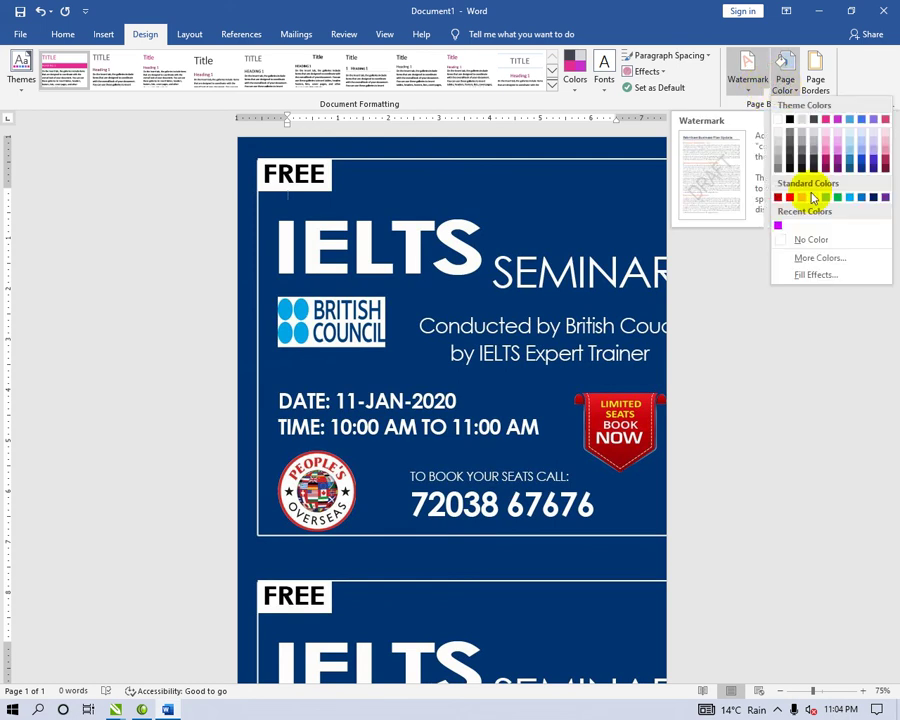
{"action": "left_click", "coordinate": [822, 274]}
{"action": "left_click", "coordinate": [434, 345]}
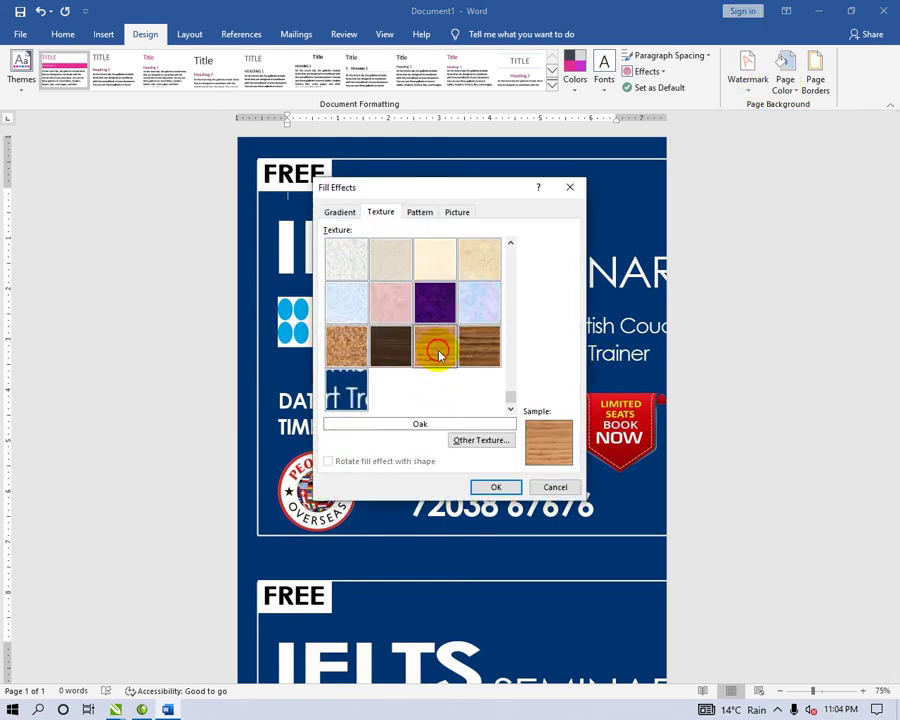
{"action": "left_click", "coordinate": [497, 486]}
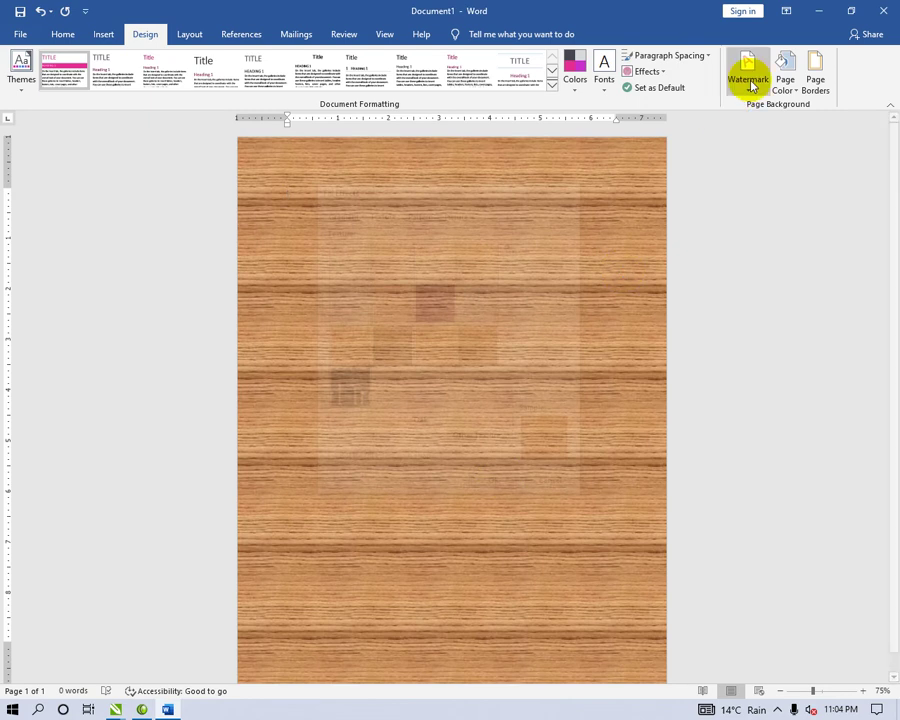
{"action": "left_click", "coordinate": [780, 80]}
{"action": "left_click", "coordinate": [815, 274]}
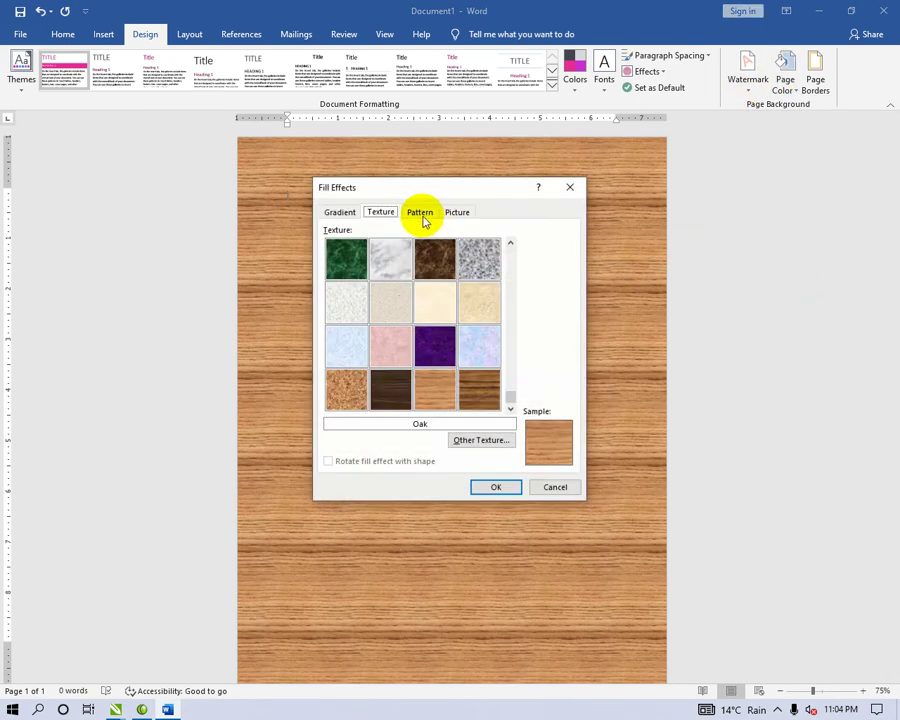
Fill the page with the Large checker board pattern.
{"action": "left_click", "coordinate": [421, 212]}
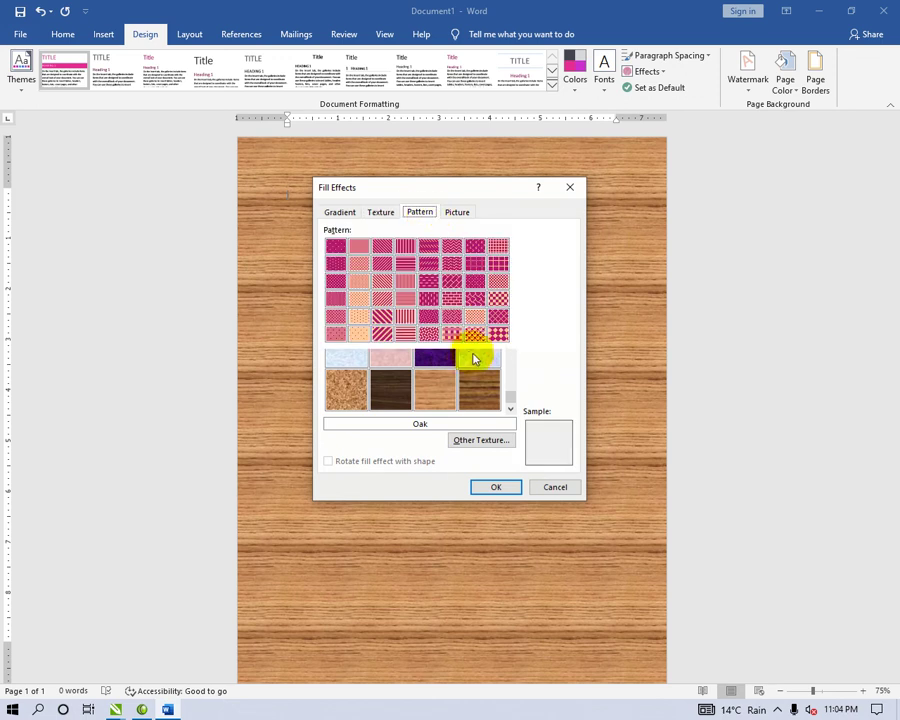
{"action": "left_click", "coordinate": [496, 300]}
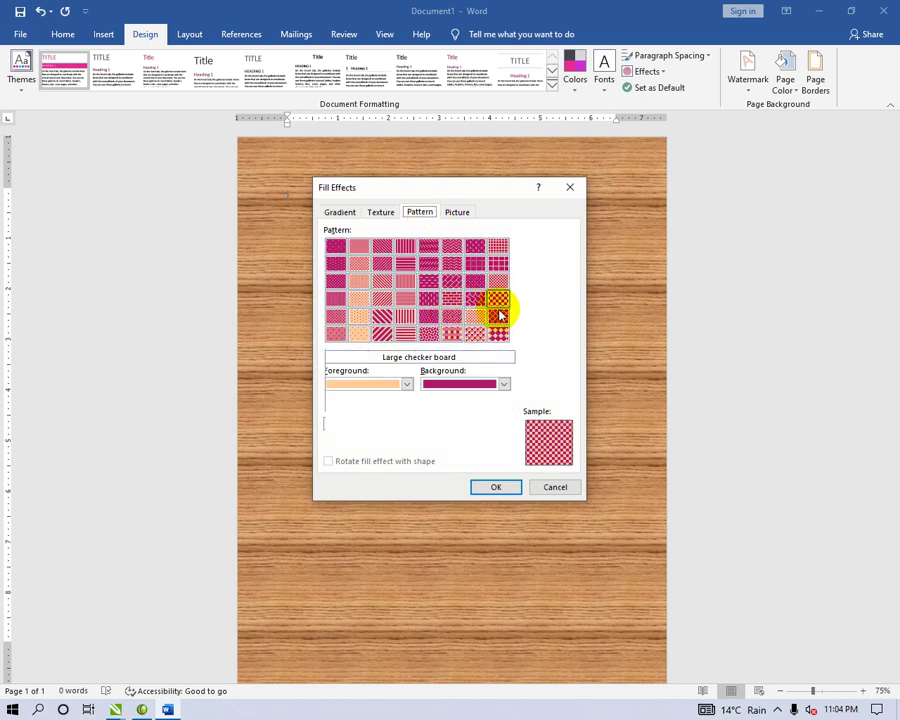
{"action": "left_click", "coordinate": [504, 490]}
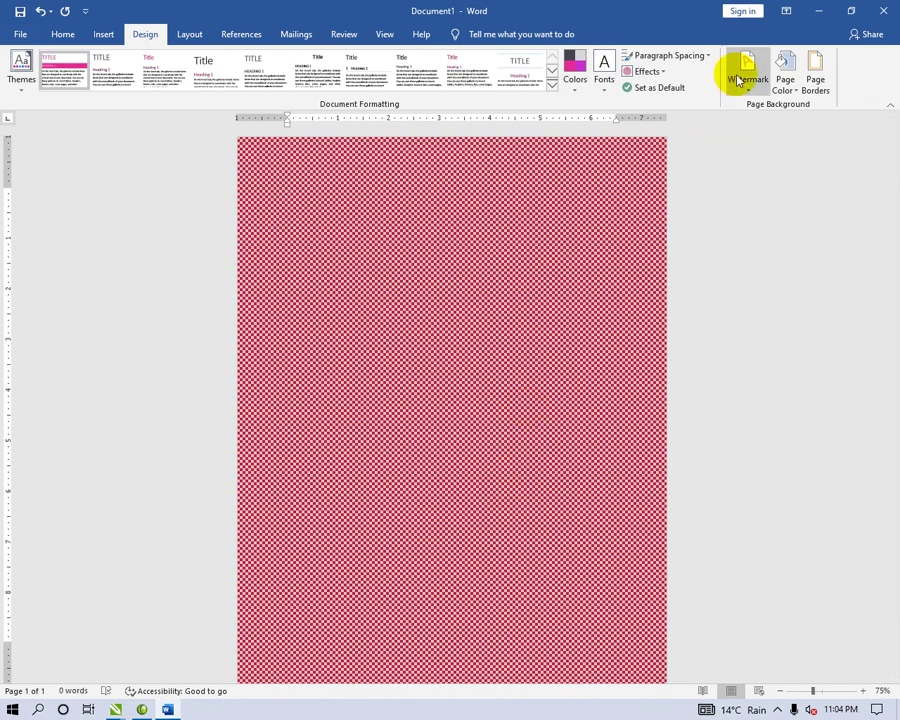
Recolour the checker pattern with a white foreground and light grey background.
{"action": "left_click", "coordinate": [776, 92]}
{"action": "left_click", "coordinate": [792, 274]}
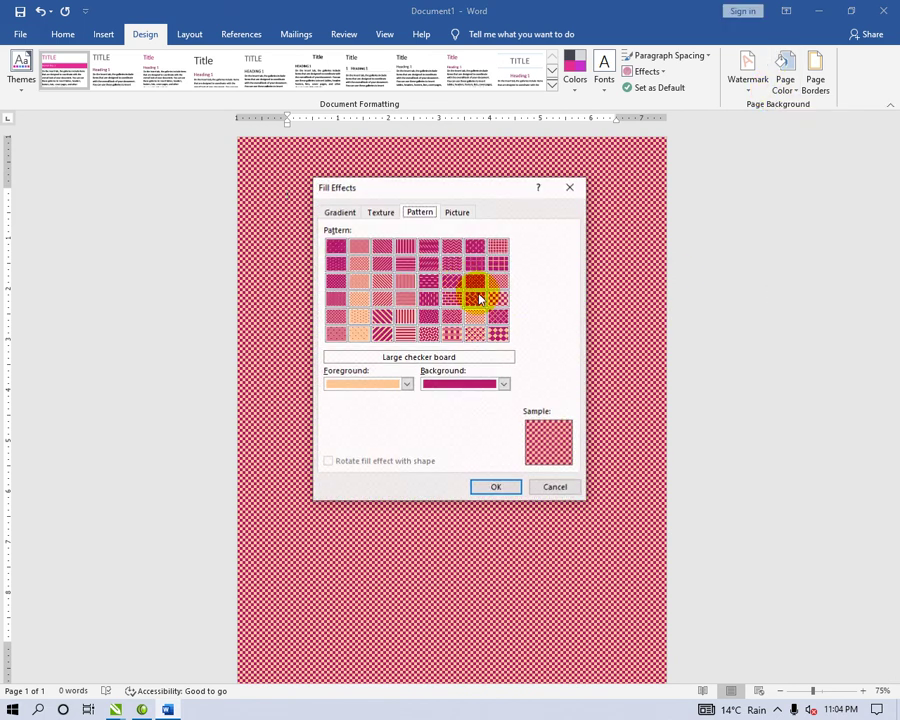
{"action": "left_click", "coordinate": [405, 382]}
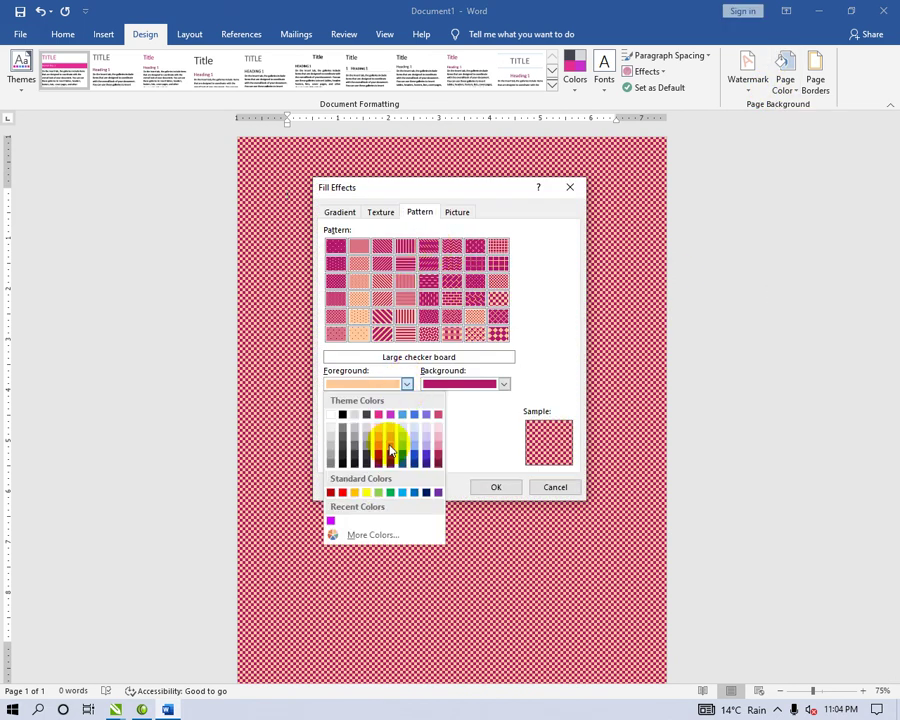
{"action": "left_click", "coordinate": [330, 416]}
{"action": "left_click", "coordinate": [430, 383]}
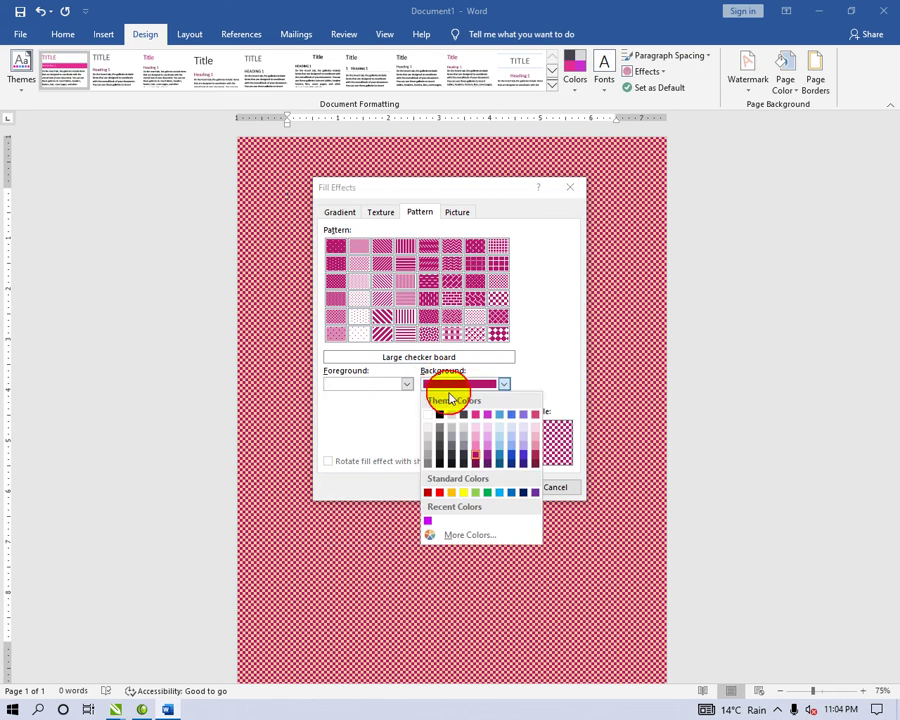
{"action": "left_click", "coordinate": [437, 415]}
{"action": "left_click", "coordinate": [455, 388]}
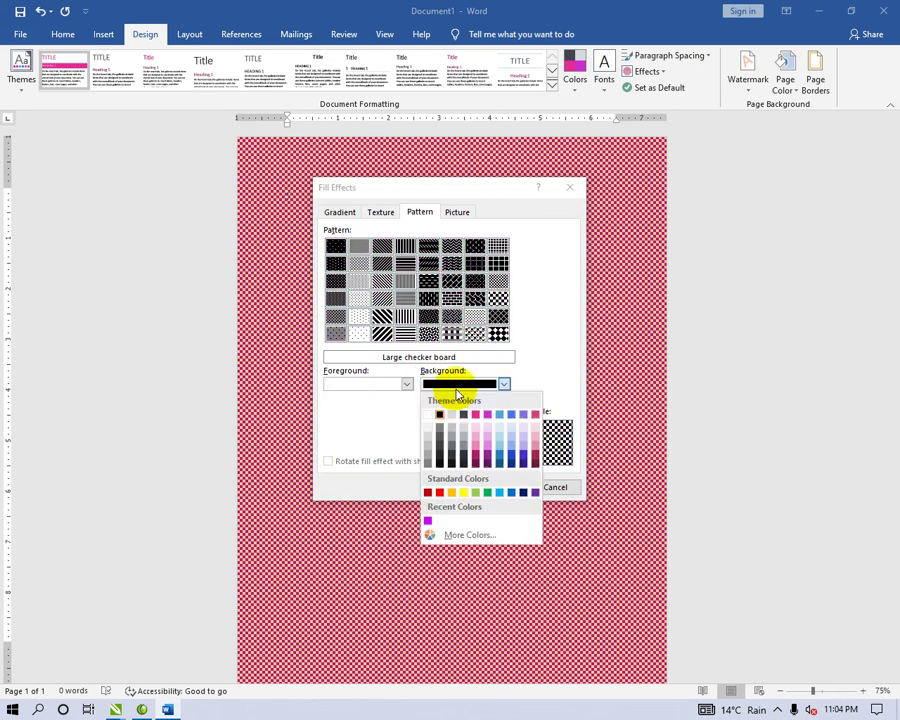
{"action": "left_click", "coordinate": [430, 440]}
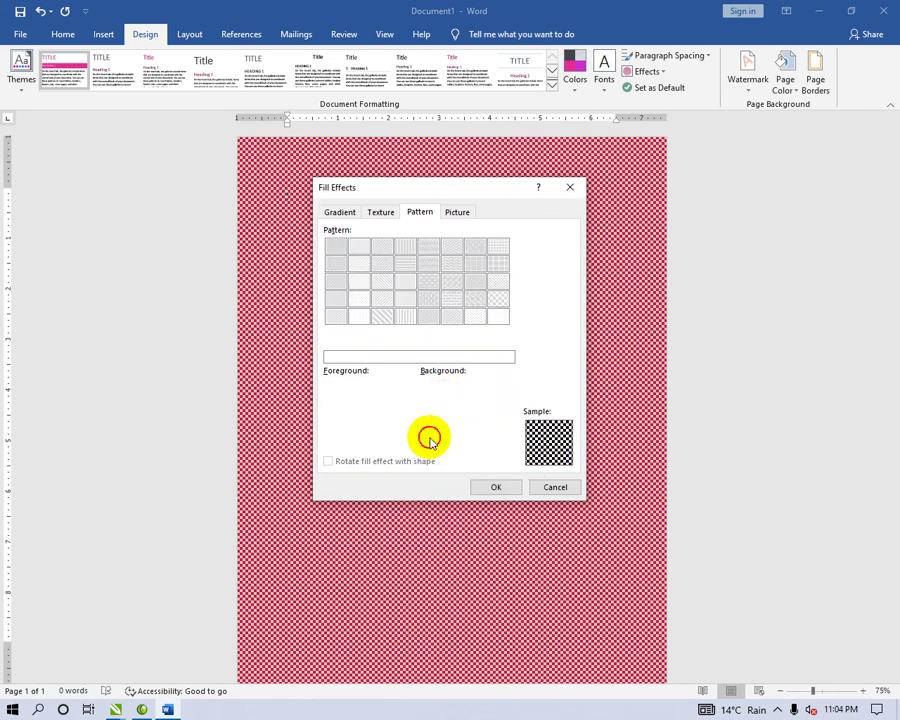
{"action": "left_click", "coordinate": [497, 488]}
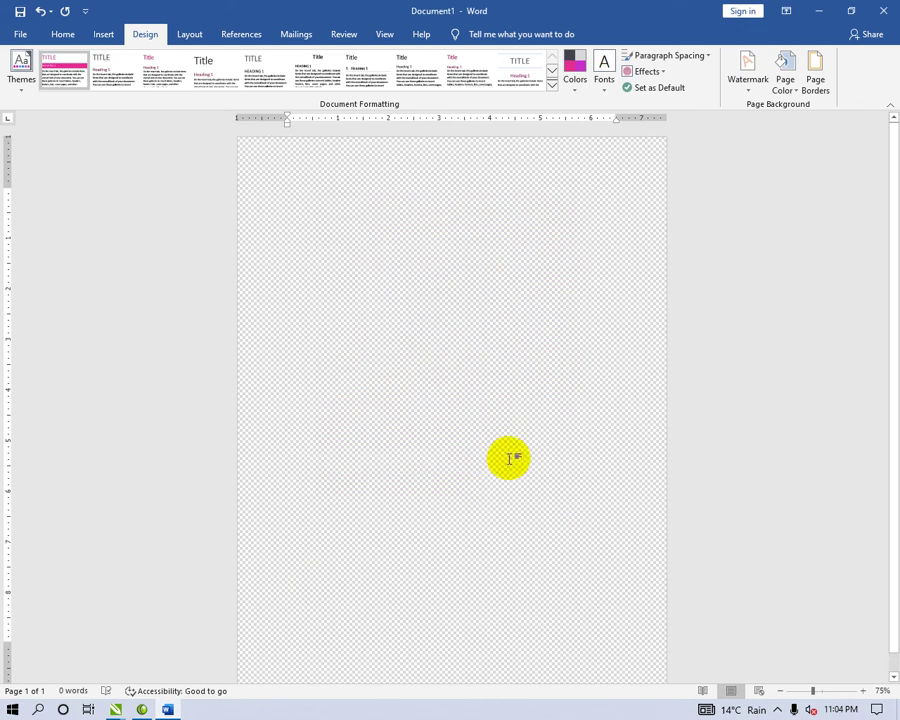
Browse offline to the flyer image for a picture fill, then cancel Fill Effects unchanged.
{"action": "left_click", "coordinate": [783, 88]}
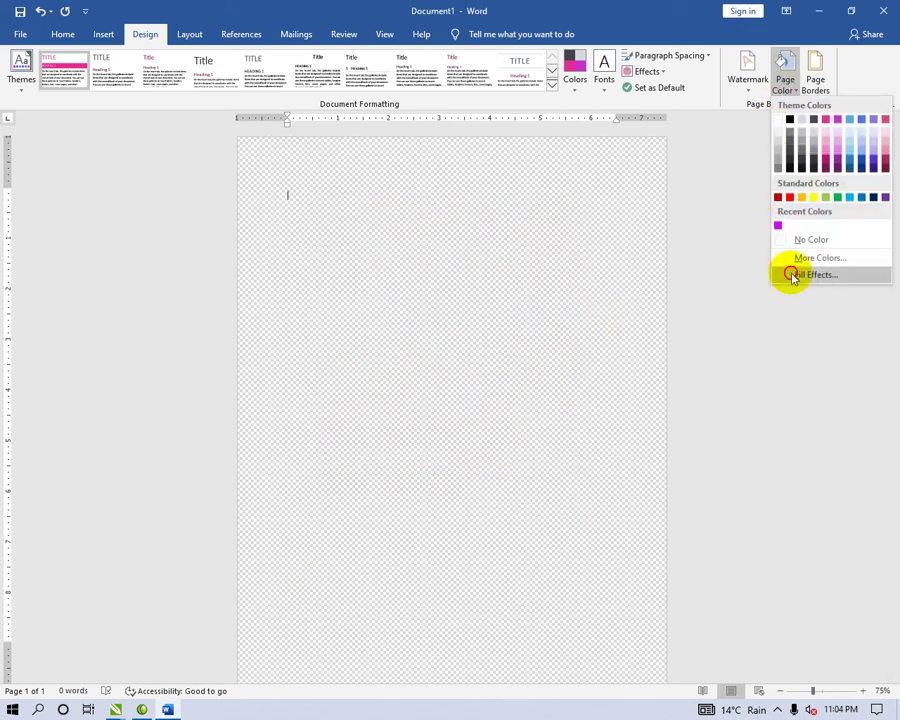
{"action": "left_click", "coordinate": [792, 275]}
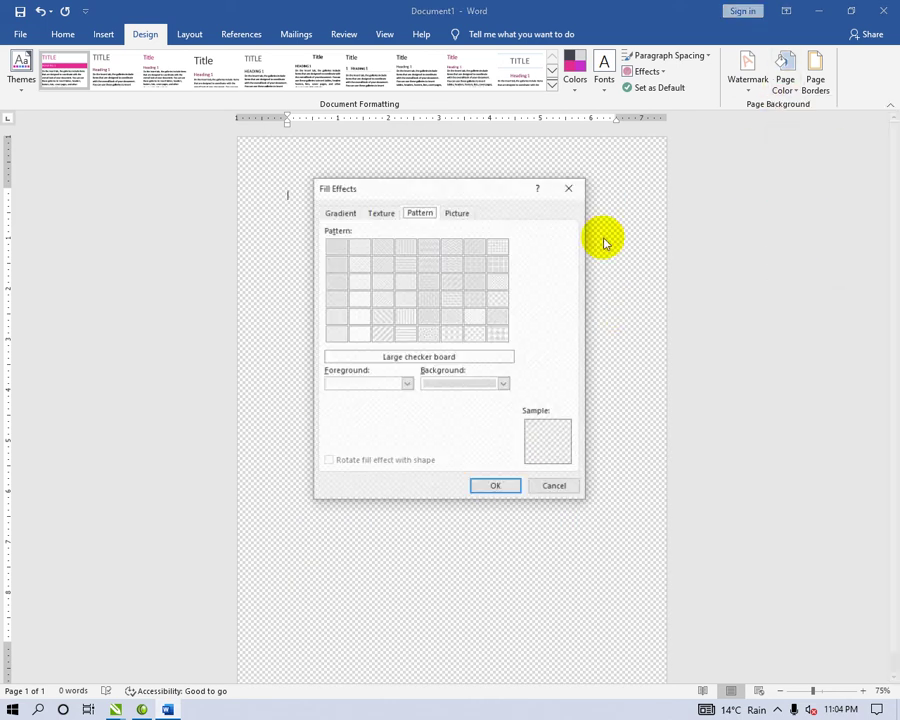
{"action": "left_click", "coordinate": [457, 212]}
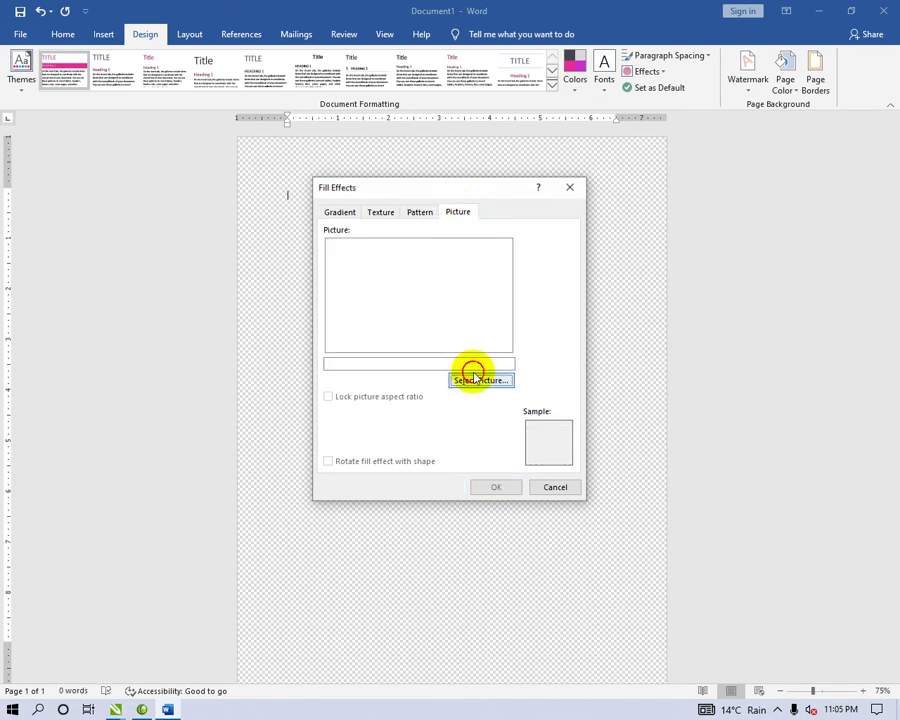
{"action": "left_click", "coordinate": [467, 376]}
{"action": "left_click", "coordinate": [446, 378]}
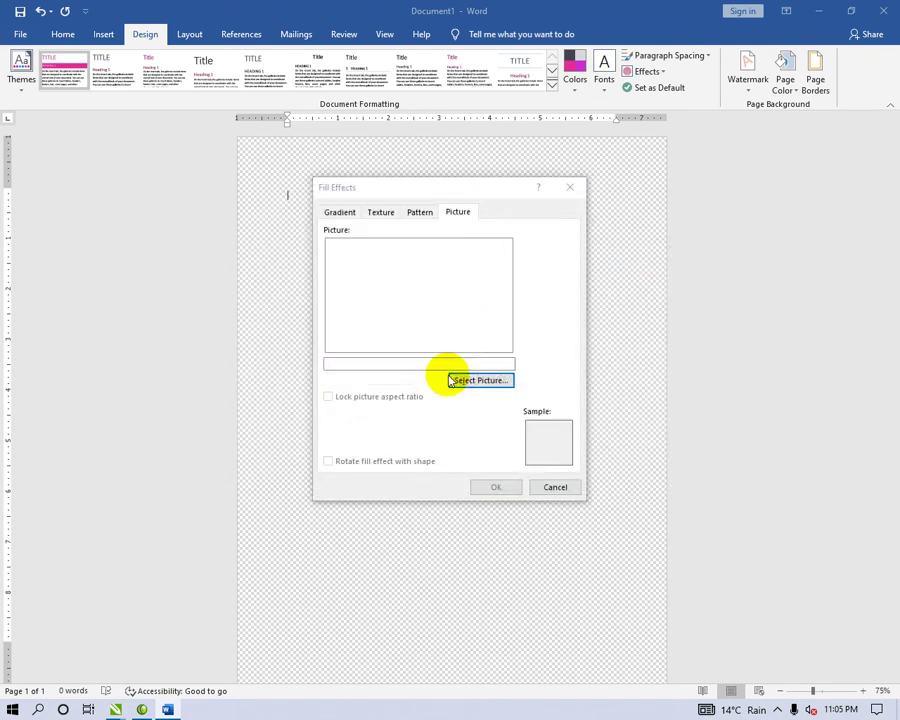
{"action": "scroll", "coordinate": [562, 390], "scroll_direction": "down", "scroll_amount": 2}
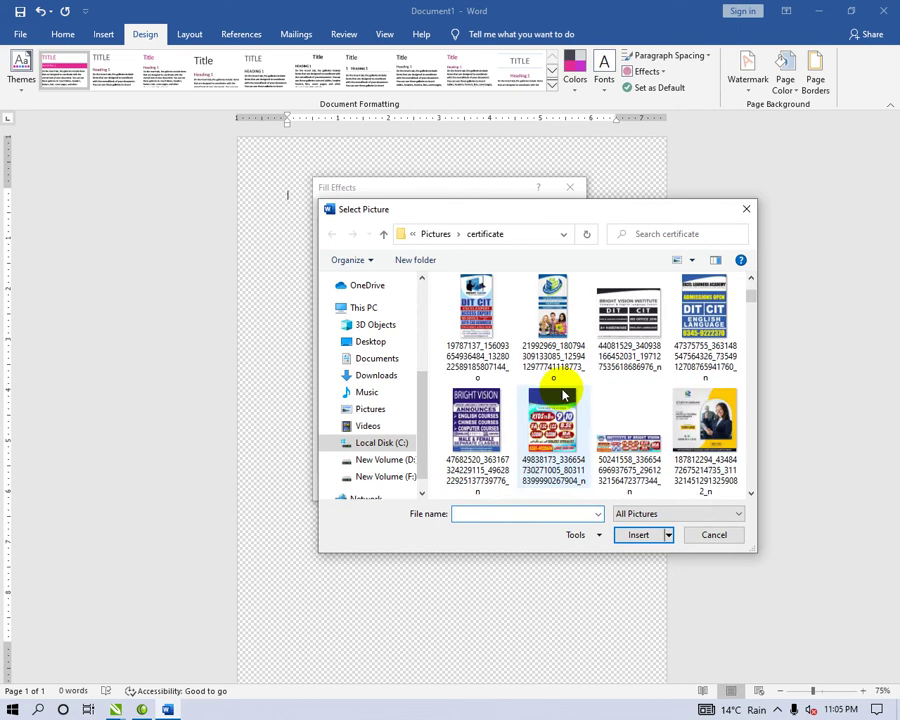
{"action": "scroll", "coordinate": [562, 390], "scroll_direction": "down", "scroll_amount": 5}
{"action": "scroll", "coordinate": [575, 384], "scroll_direction": "up", "scroll_amount": 2}
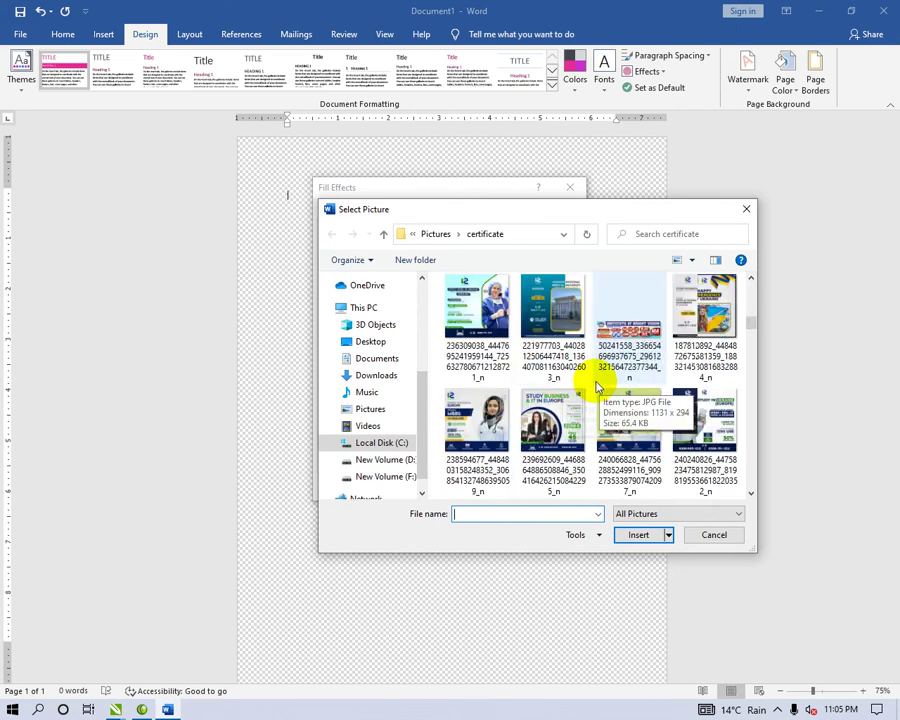
{"action": "scroll", "coordinate": [625, 394], "scroll_direction": "up", "scroll_amount": 2}
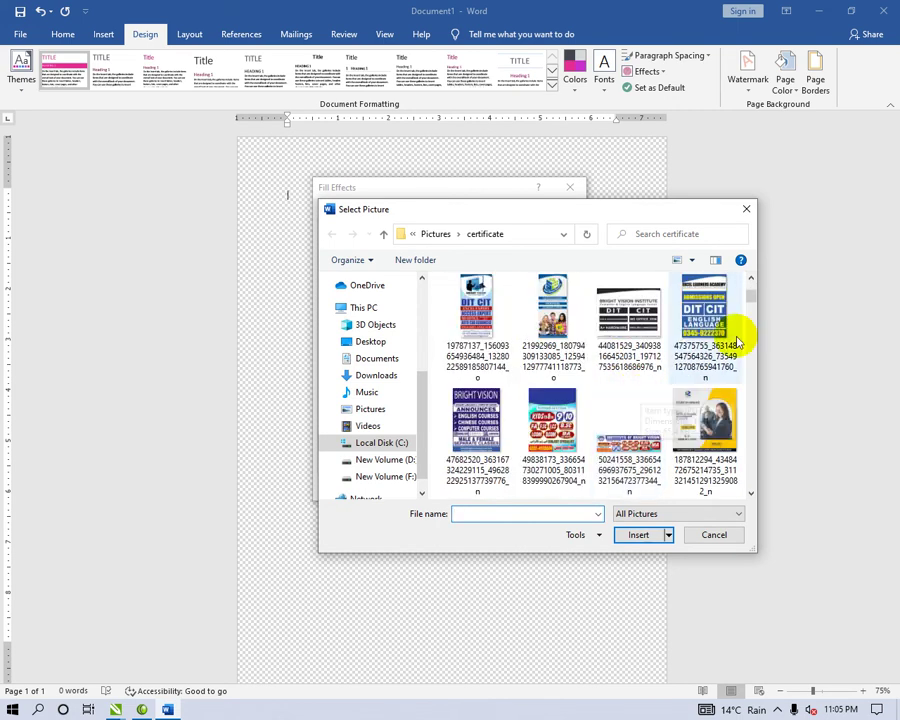
{"action": "double_click", "coordinate": [706, 410]}
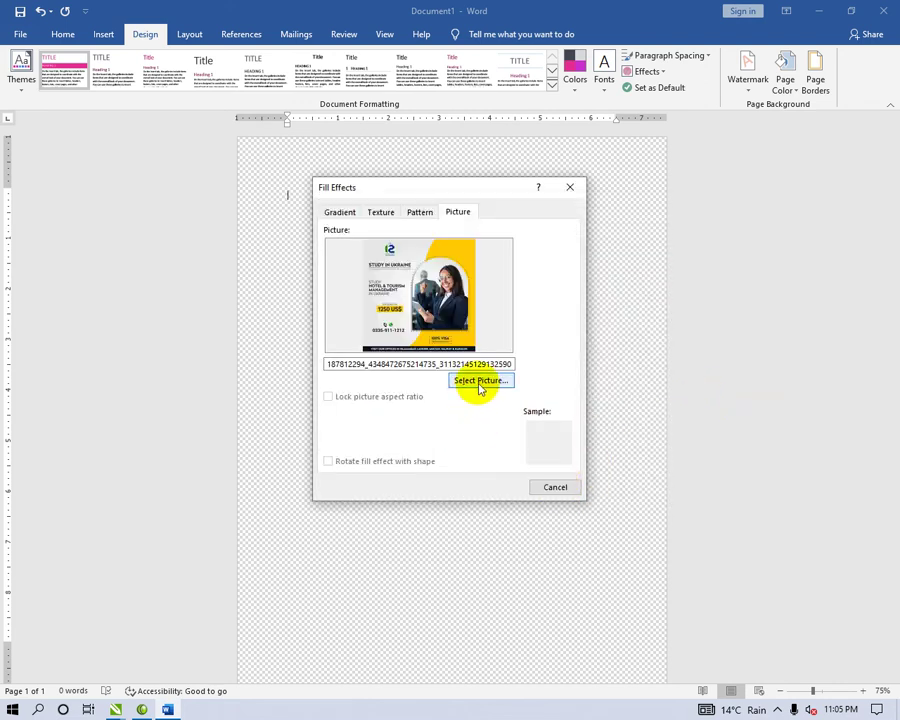
{"action": "left_click", "coordinate": [541, 486]}
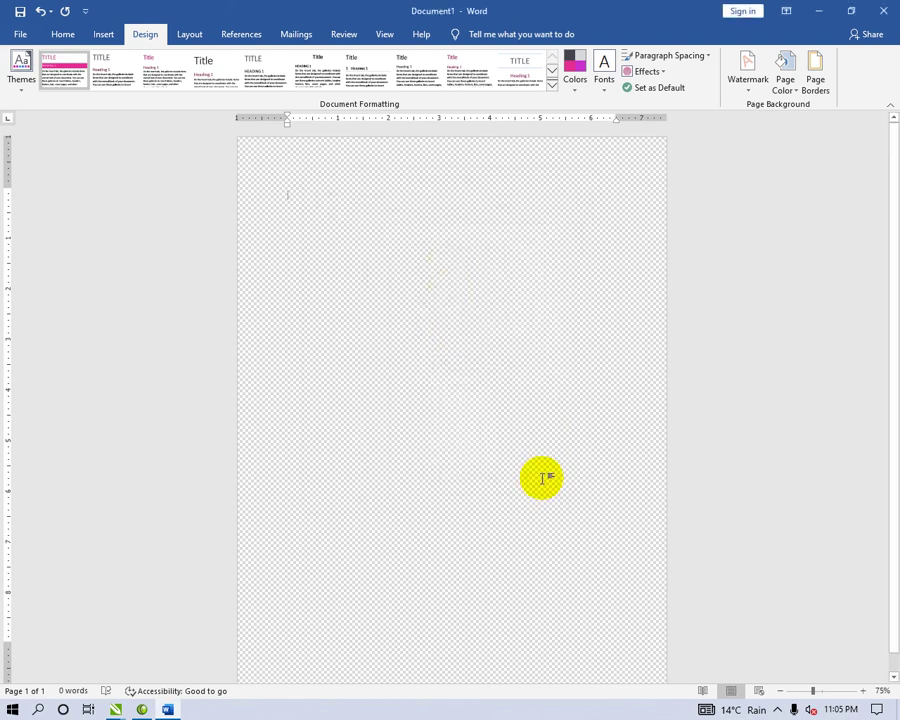
Open and close Page Borders, then reopen the Fill Effects picture browser offline.
{"action": "left_click", "coordinate": [831, 90]}
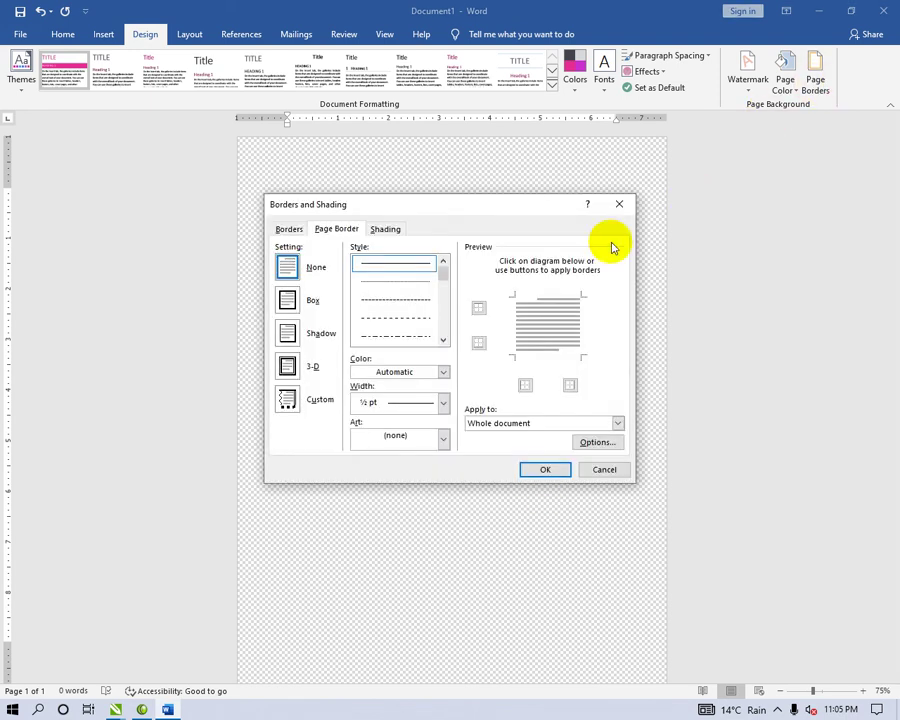
{"action": "left_click", "coordinate": [619, 202]}
{"action": "left_click", "coordinate": [782, 80]}
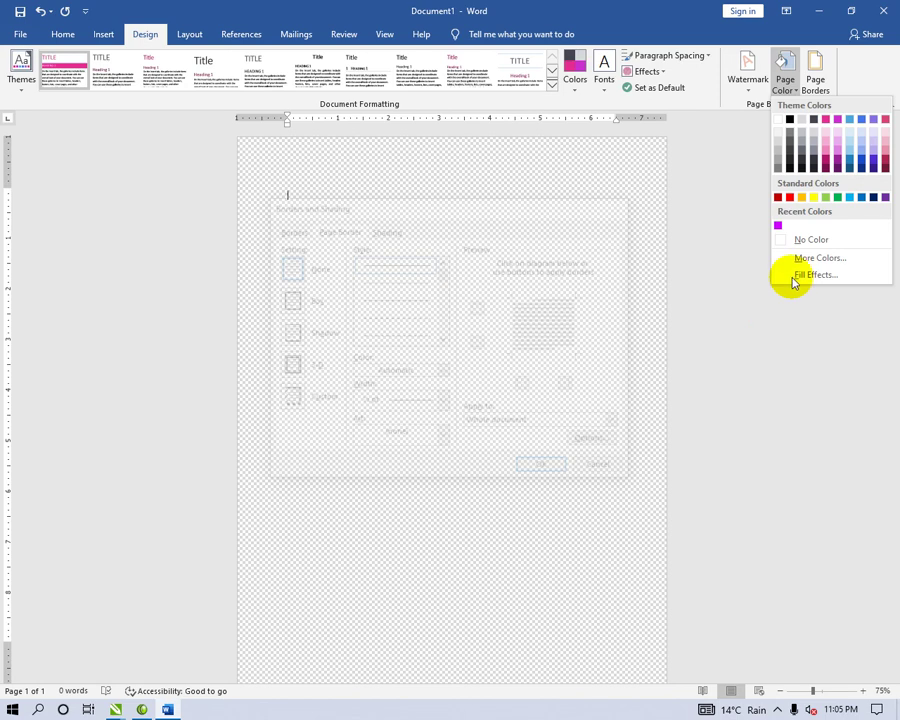
{"action": "left_click", "coordinate": [795, 275]}
{"action": "left_click", "coordinate": [478, 213]}
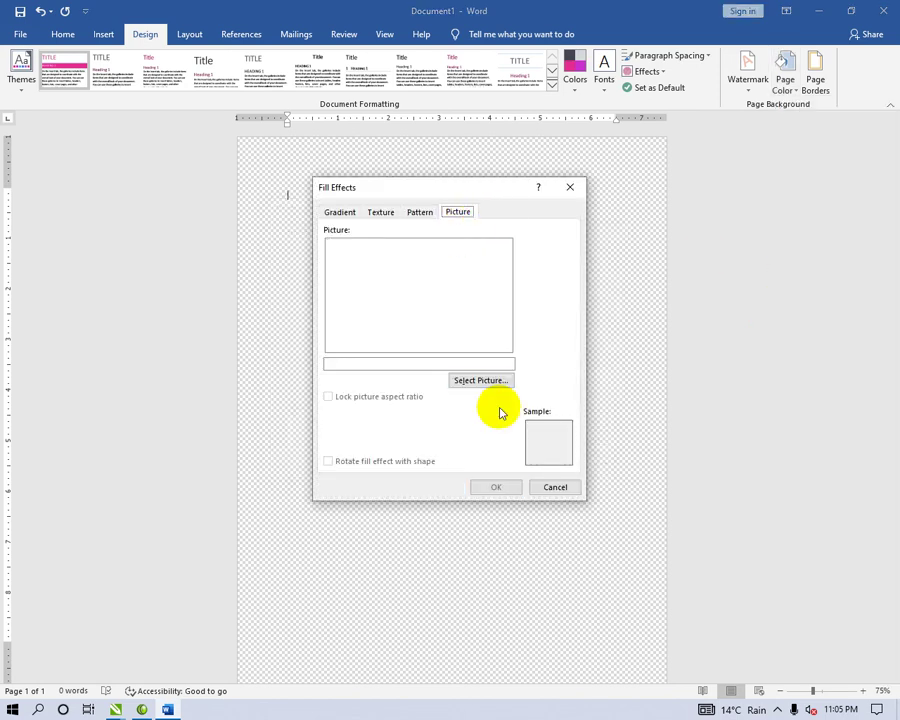
{"action": "left_click", "coordinate": [494, 380]}
{"action": "left_click", "coordinate": [450, 379]}
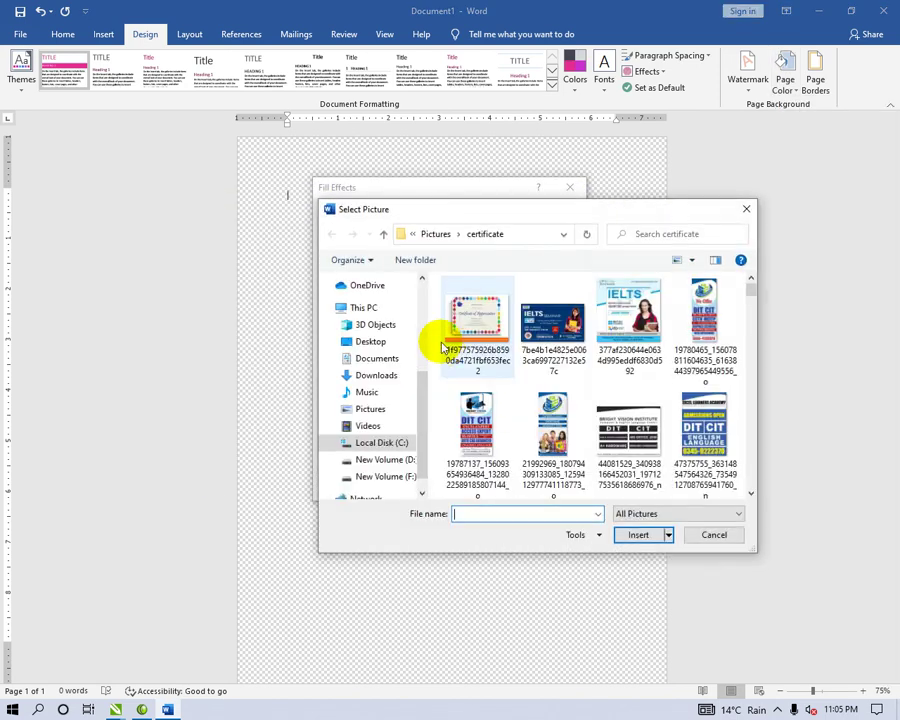
Apply the Study in Ukraine hotel and tourism management flyer as the page's picture fill.
{"action": "scroll", "coordinate": [498, 418], "scroll_direction": "down", "scroll_amount": 3}
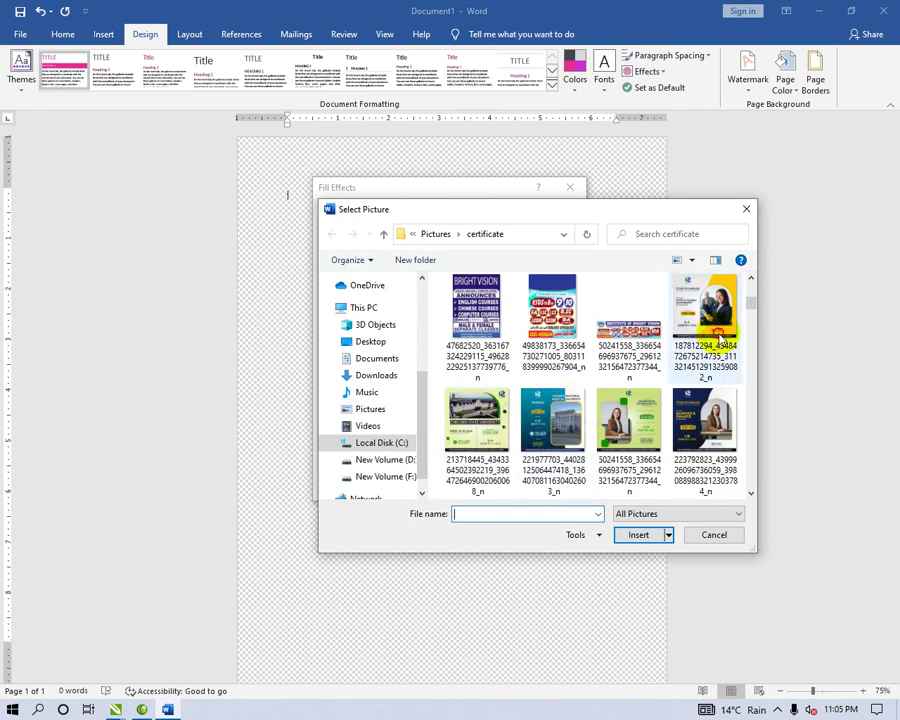
{"action": "double_click", "coordinate": [710, 315]}
{"action": "left_click", "coordinate": [487, 489]}
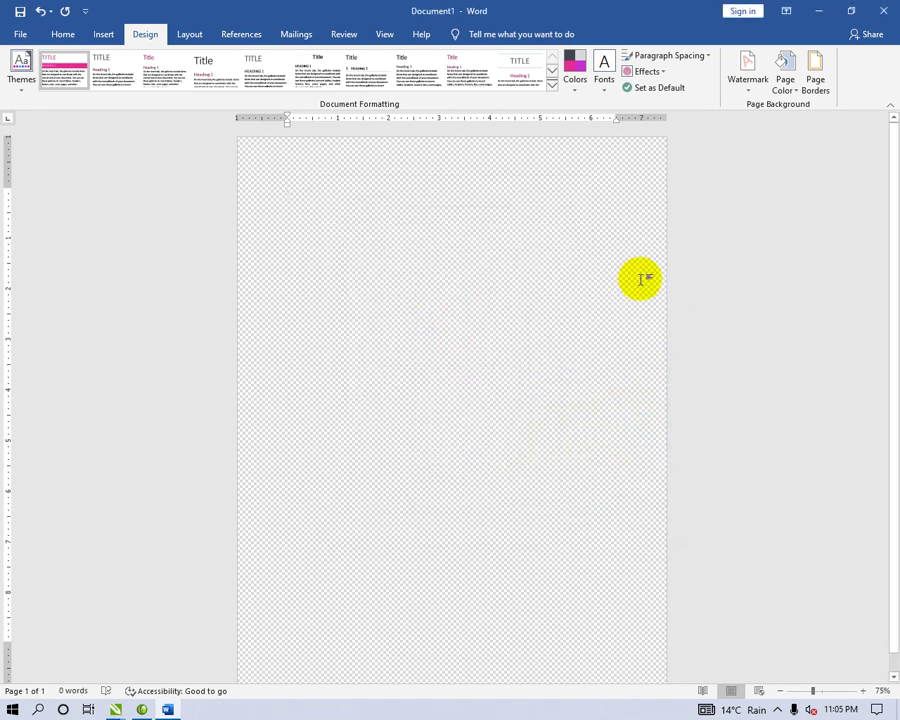
Change the page colour to pink and view the print preview, which shows a white page.
{"action": "left_click", "coordinate": [786, 82]}
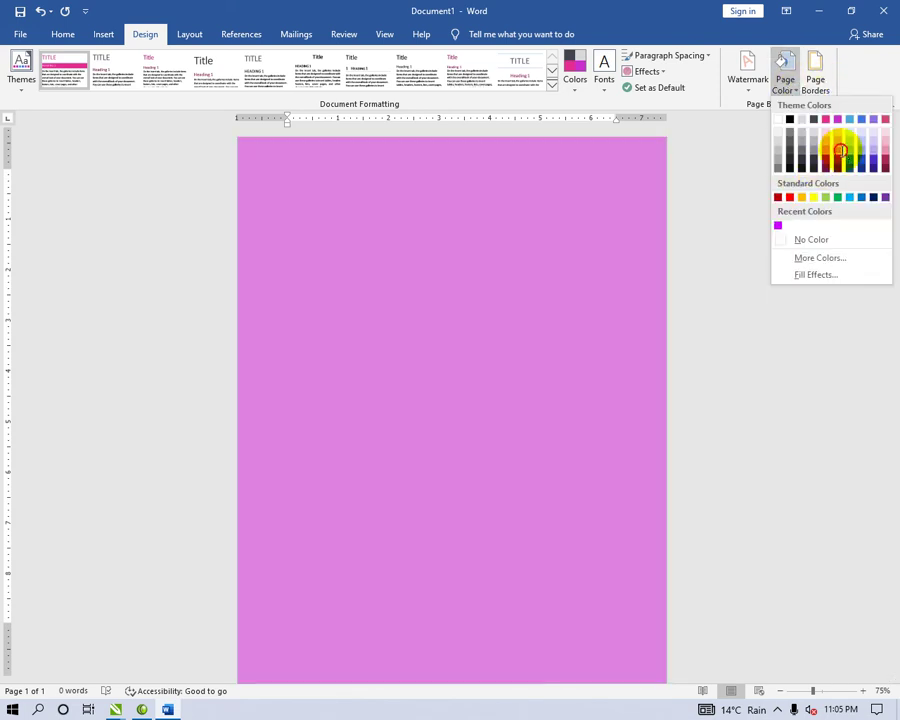
{"action": "left_click", "coordinate": [841, 160]}
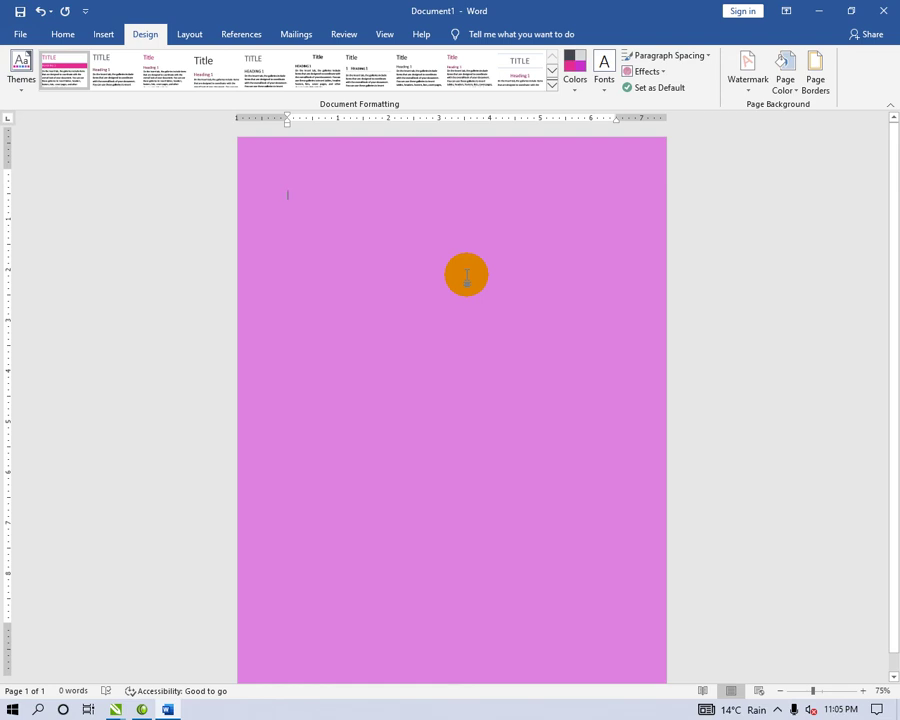
{"action": "key", "text": "ctrl+p"}
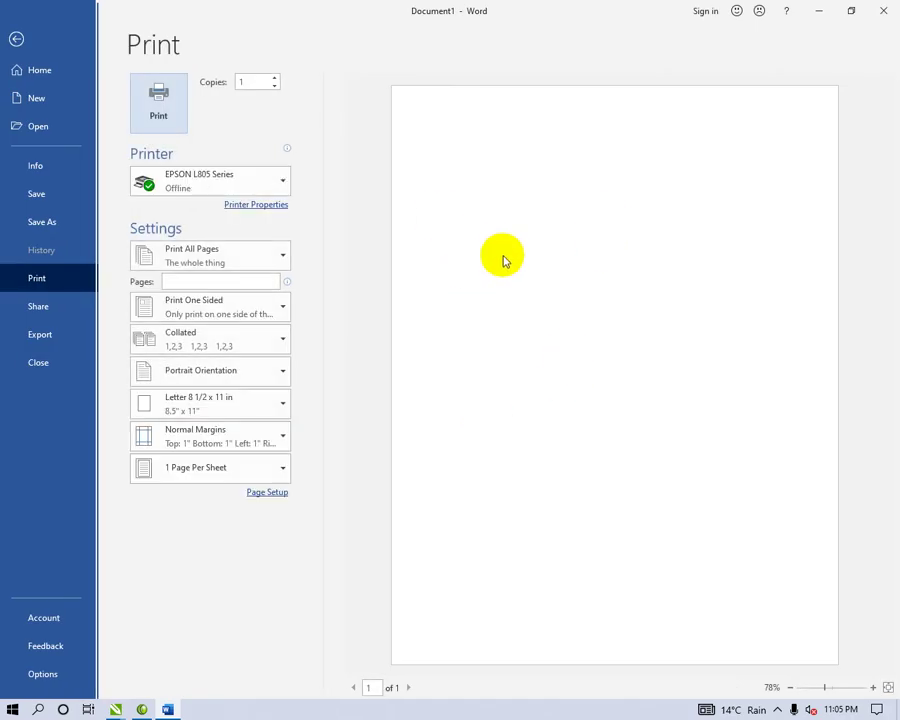
Open the Word Options window from the File backstage.
{"action": "left_click", "coordinate": [60, 673]}
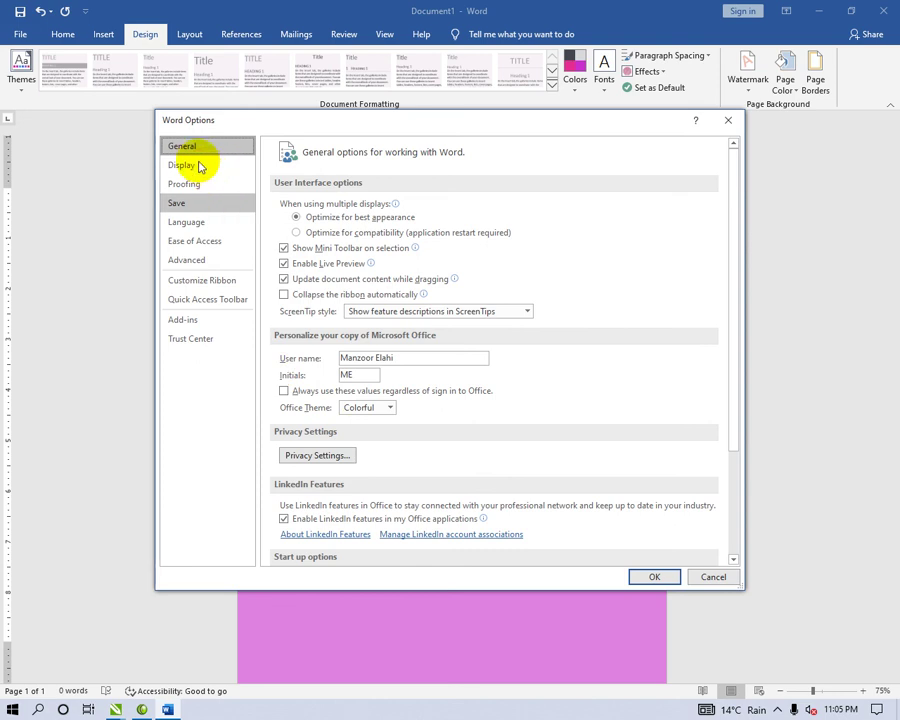
{"action": "left_click", "coordinate": [209, 282]}
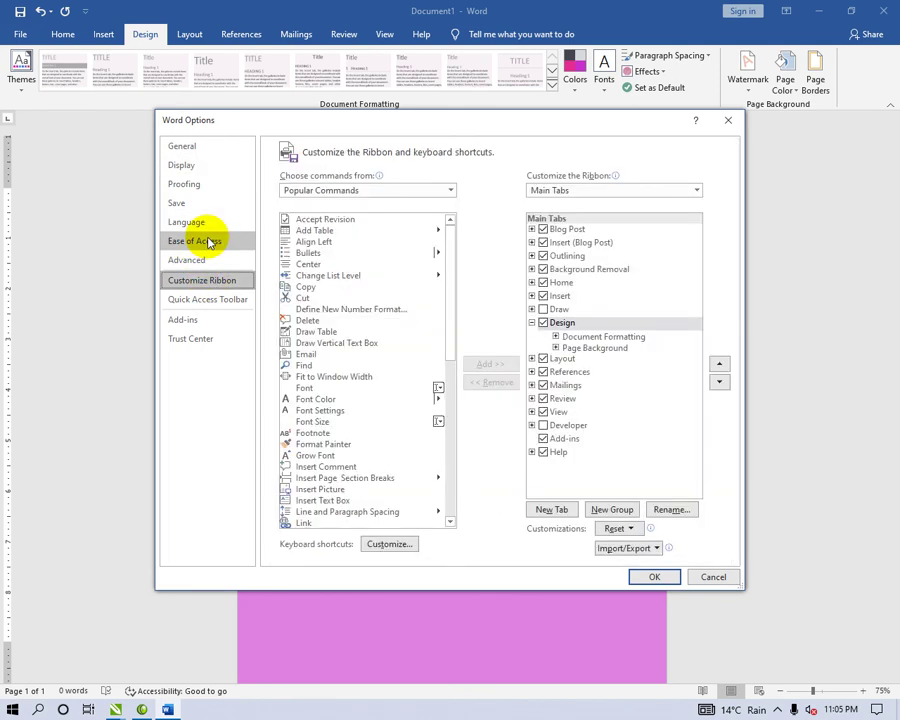
{"action": "left_click", "coordinate": [208, 242]}
{"action": "left_click", "coordinate": [200, 262]}
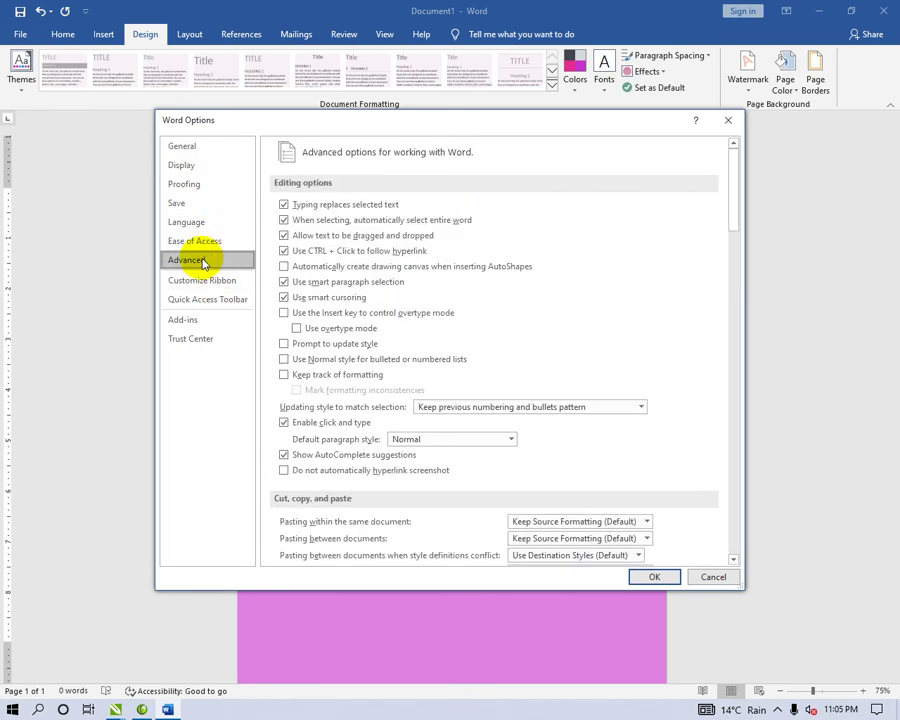
{"action": "scroll", "coordinate": [382, 503], "scroll_direction": "down", "scroll_amount": 2}
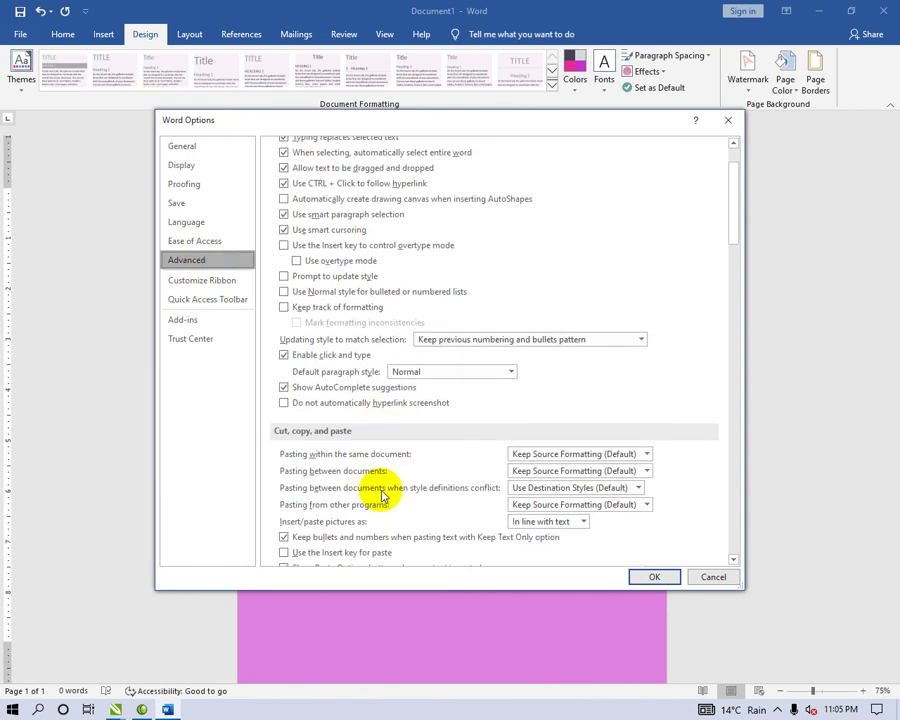
{"action": "scroll", "coordinate": [382, 490], "scroll_direction": "down", "scroll_amount": 2}
{"action": "scroll", "coordinate": [382, 480], "scroll_direction": "down", "scroll_amount": 2}
{"action": "scroll", "coordinate": [382, 478], "scroll_direction": "down", "scroll_amount": 2}
{"action": "scroll", "coordinate": [382, 476], "scroll_direction": "down", "scroll_amount": 3}
{"action": "scroll", "coordinate": [384, 474], "scroll_direction": "down", "scroll_amount": 3}
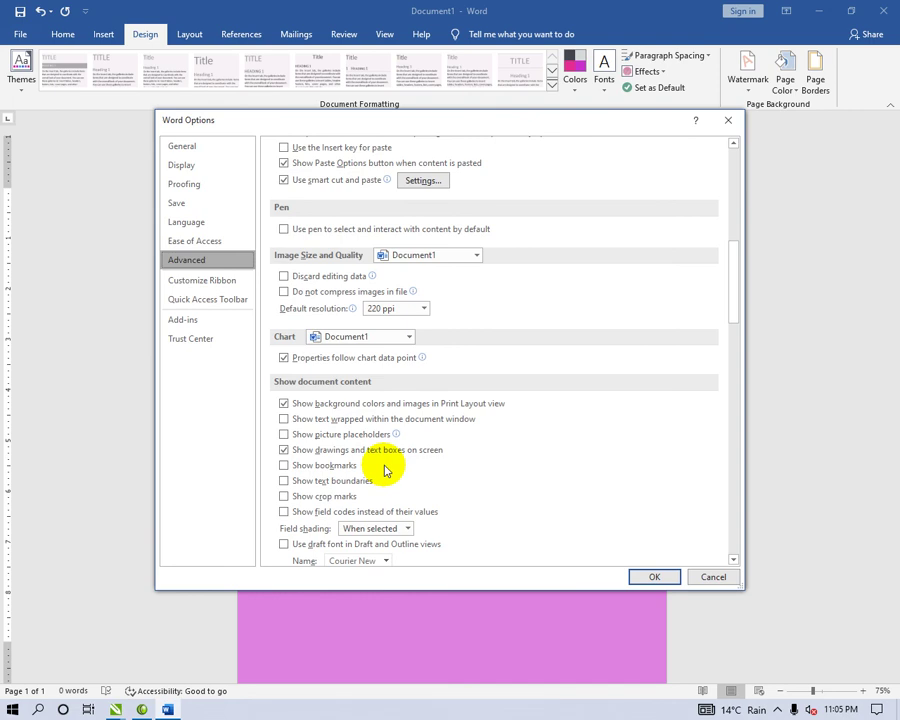
{"action": "scroll", "coordinate": [385, 463], "scroll_direction": "down", "scroll_amount": 3}
{"action": "scroll", "coordinate": [385, 463], "scroll_direction": "down", "scroll_amount": 1}
{"action": "scroll", "coordinate": [385, 463], "scroll_direction": "down", "scroll_amount": 1}
{"action": "scroll", "coordinate": [385, 463], "scroll_direction": "down", "scroll_amount": 2}
{"action": "scroll", "coordinate": [383, 462], "scroll_direction": "down", "scroll_amount": 2}
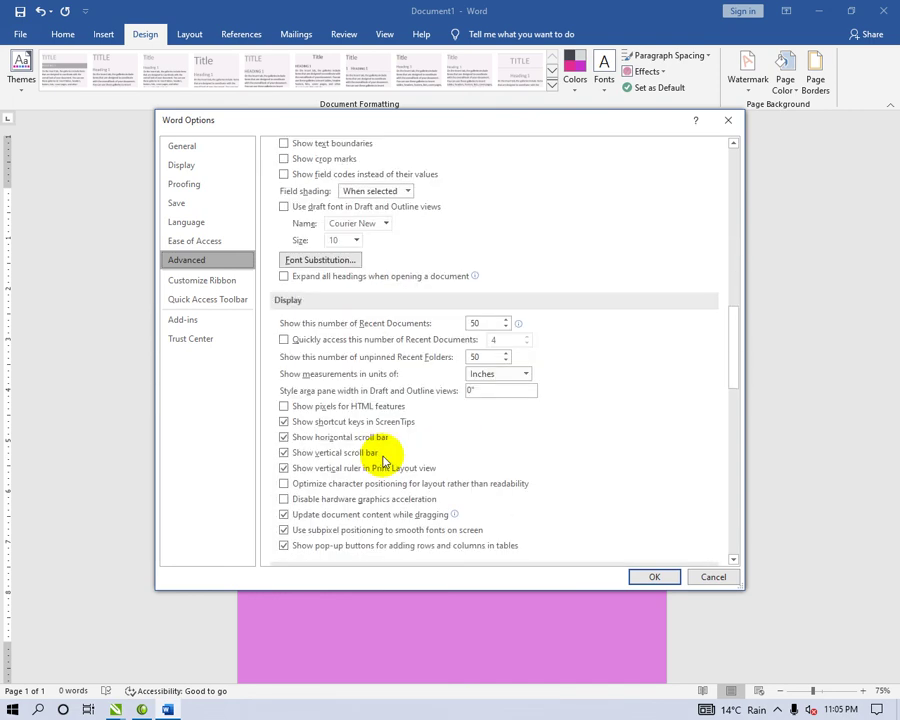
{"action": "scroll", "coordinate": [400, 482], "scroll_direction": "down", "scroll_amount": 3}
{"action": "scroll", "coordinate": [400, 488], "scroll_direction": "down", "scroll_amount": 4}
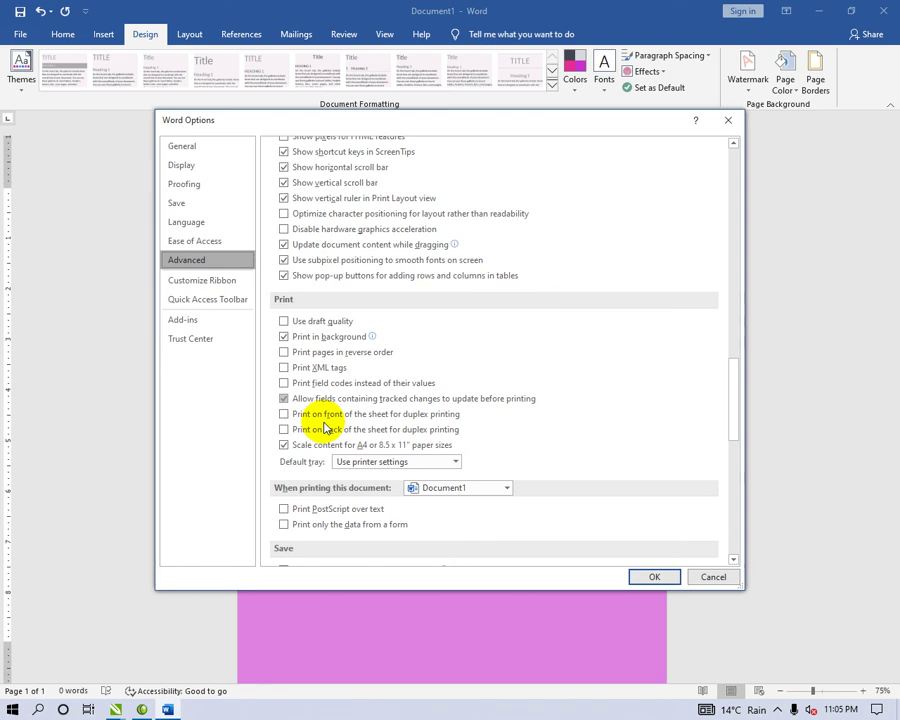
{"action": "scroll", "coordinate": [323, 428], "scroll_direction": "down", "scroll_amount": 1}
{"action": "scroll", "coordinate": [323, 428], "scroll_direction": "down", "scroll_amount": 2}
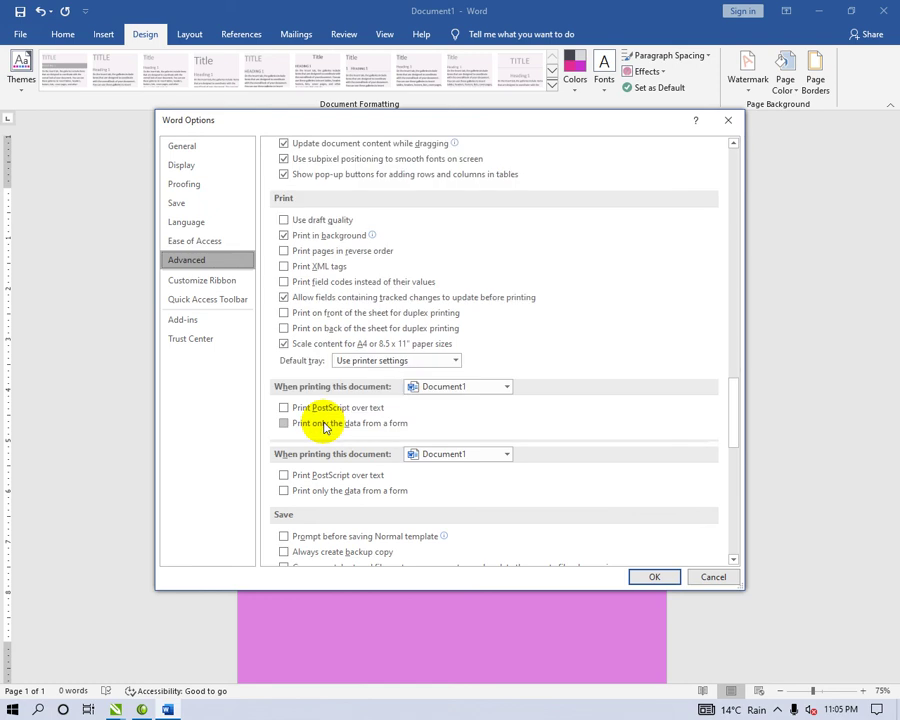
{"action": "scroll", "coordinate": [323, 428], "scroll_direction": "down", "scroll_amount": 2}
{"action": "scroll", "coordinate": [323, 428], "scroll_direction": "down", "scroll_amount": 1}
{"action": "scroll", "coordinate": [323, 428], "scroll_direction": "down", "scroll_amount": 2}
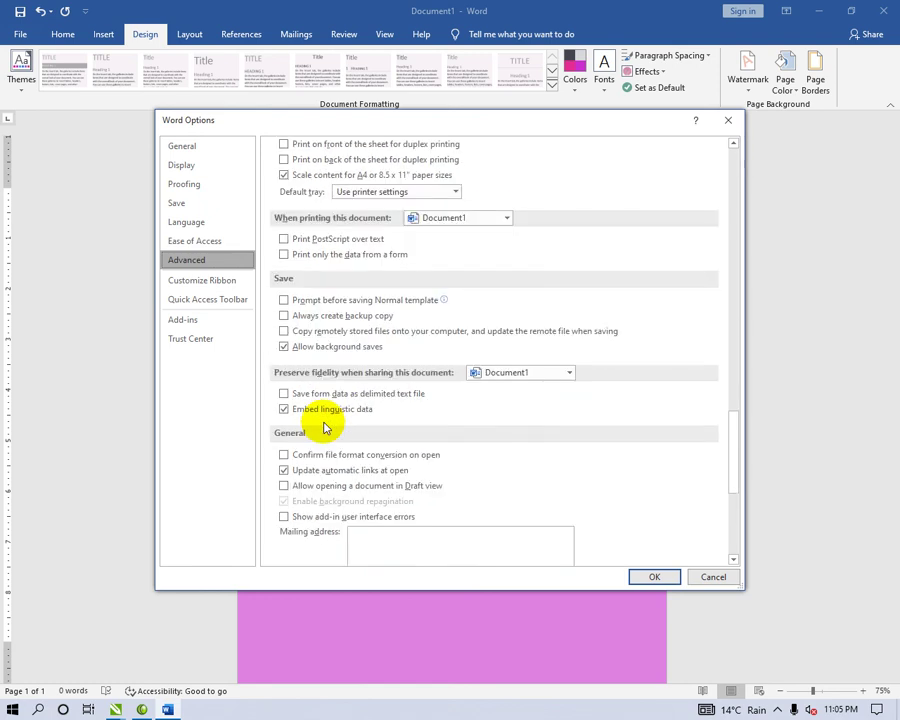
{"action": "scroll", "coordinate": [323, 428], "scroll_direction": "down", "scroll_amount": 1}
{"action": "scroll", "coordinate": [323, 423], "scroll_direction": "down", "scroll_amount": 2}
{"action": "scroll", "coordinate": [305, 422], "scroll_direction": "down", "scroll_amount": 4}
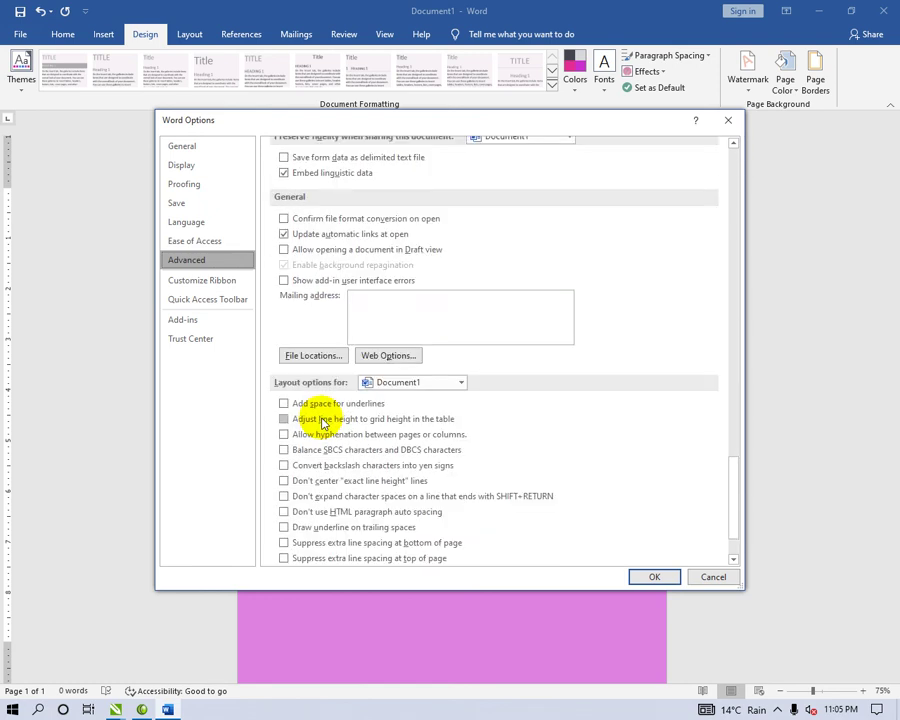
{"action": "scroll", "coordinate": [378, 545], "scroll_direction": "down", "scroll_amount": 2}
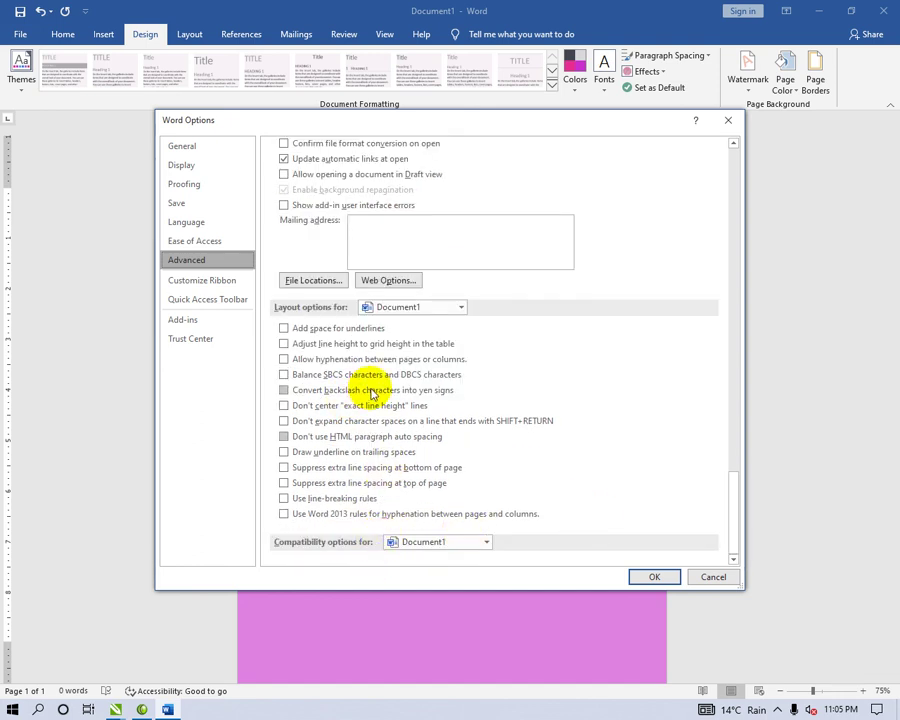
{"action": "scroll", "coordinate": [372, 392], "scroll_direction": "up", "scroll_amount": 1}
{"action": "scroll", "coordinate": [373, 391], "scroll_direction": "up", "scroll_amount": 1}
{"action": "scroll", "coordinate": [375, 390], "scroll_direction": "up", "scroll_amount": 2}
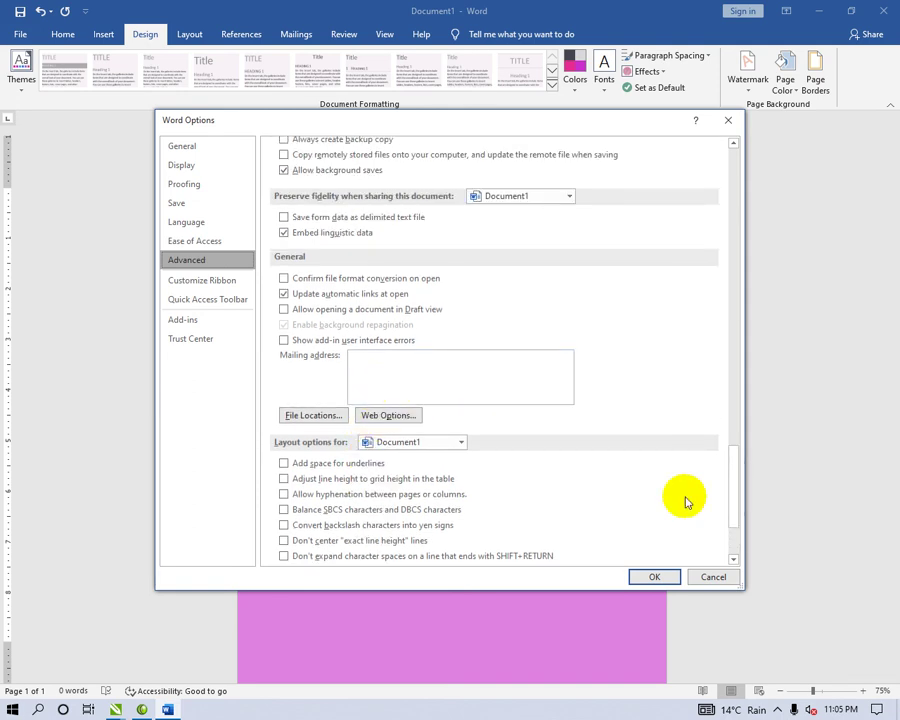
{"action": "left_click_drag", "start_coordinate": [734, 476], "coordinate": [733, 404]}
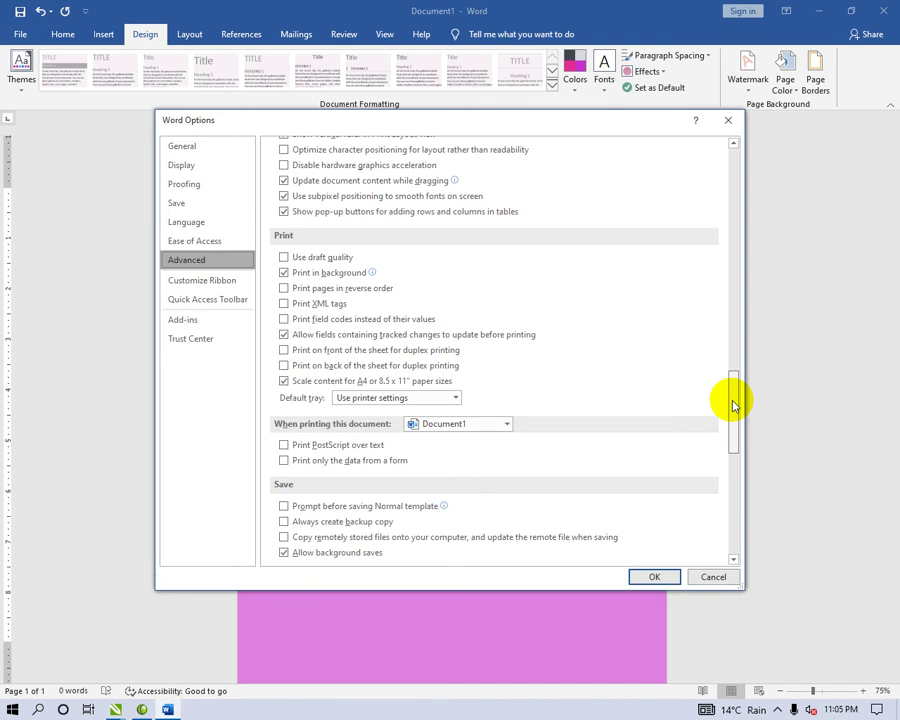
{"action": "left_click_drag", "start_coordinate": [733, 404], "coordinate": [727, 289]}
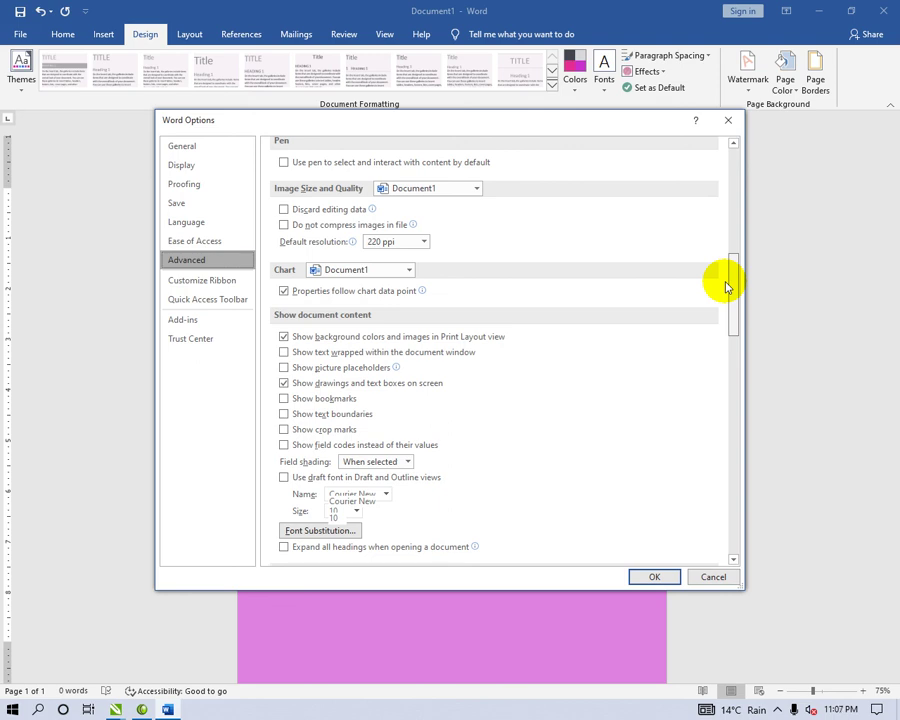
{"action": "scroll", "coordinate": [727, 287], "scroll_direction": "up", "scroll_amount": 1}
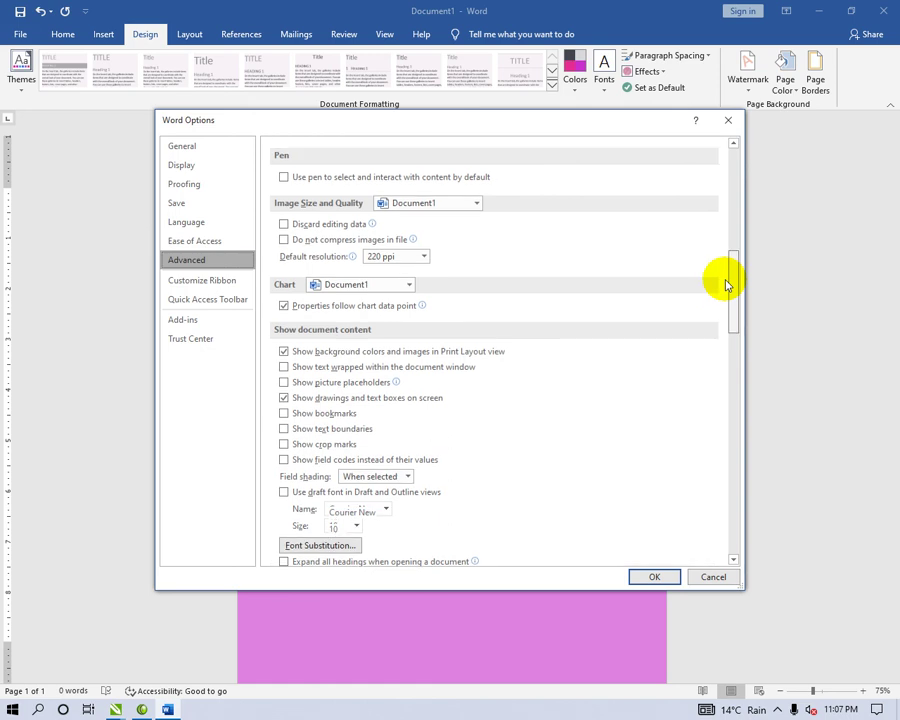
{"action": "left_click_drag", "start_coordinate": [727, 285], "coordinate": [722, 232]}
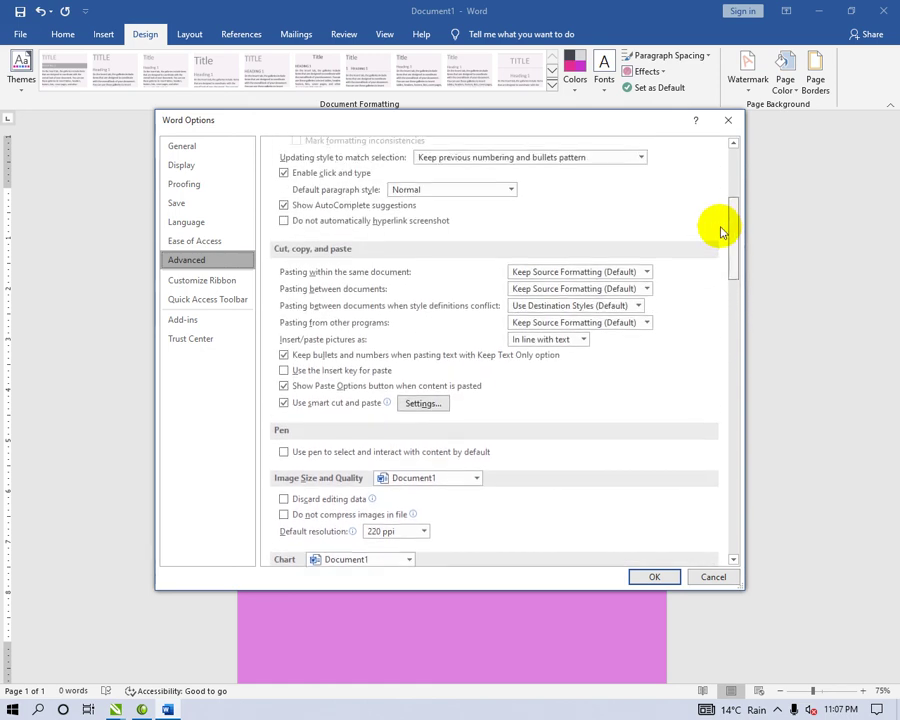
{"action": "left_click_drag", "start_coordinate": [720, 232], "coordinate": [715, 420]}
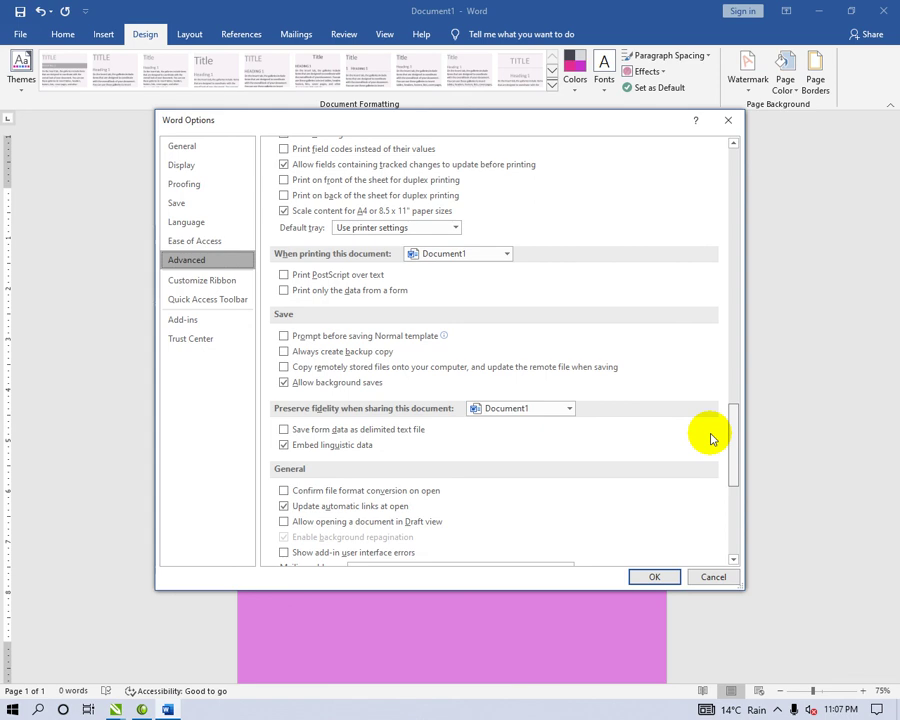
{"action": "scroll", "coordinate": [705, 437], "scroll_direction": "down", "scroll_amount": 1}
{"action": "scroll", "coordinate": [704, 448], "scroll_direction": "down", "scroll_amount": 3}
{"action": "scroll", "coordinate": [704, 450], "scroll_direction": "up", "scroll_amount": 3}
{"action": "scroll", "coordinate": [690, 330], "scroll_direction": "up", "scroll_amount": 10}
{"action": "scroll", "coordinate": [669, 195], "scroll_direction": "up", "scroll_amount": 3}
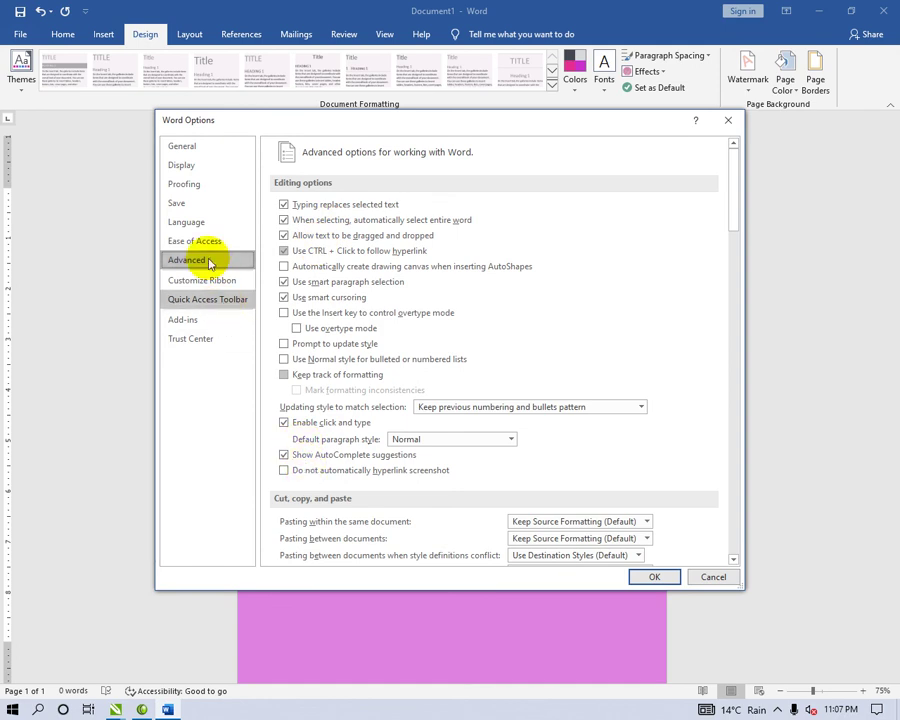
Look through the Ease of Access, Language, Save and Proofing categories, then settle on Display.
{"action": "left_click", "coordinate": [203, 242]}
{"action": "left_click", "coordinate": [200, 224]}
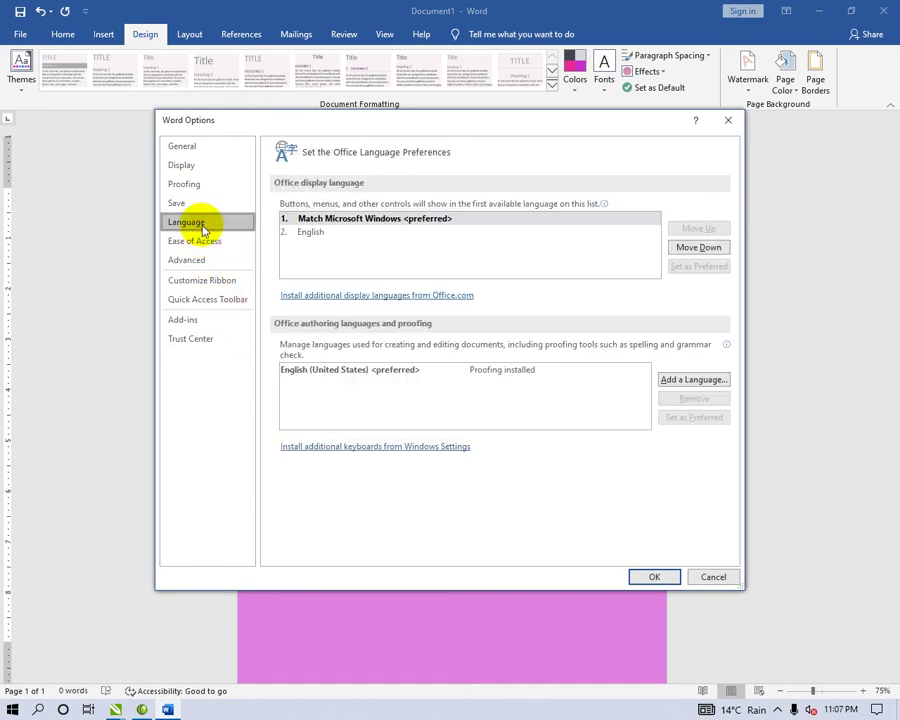
{"action": "left_click", "coordinate": [211, 201]}
{"action": "left_click", "coordinate": [212, 187]}
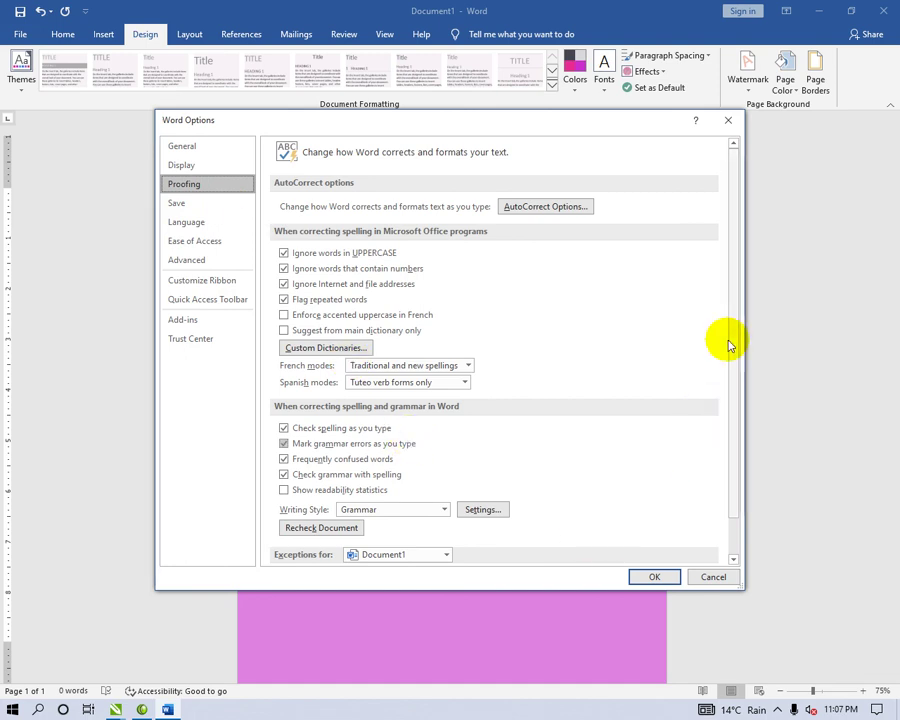
{"action": "scroll", "coordinate": [739, 261], "scroll_direction": "down", "scroll_amount": 2}
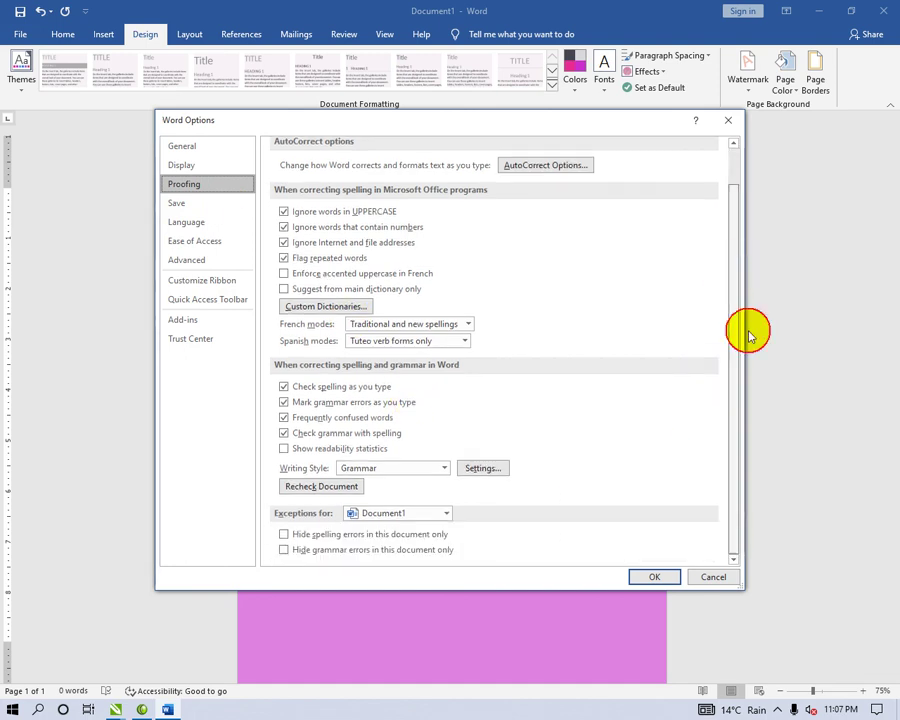
{"action": "scroll", "coordinate": [739, 311], "scroll_direction": "up", "scroll_amount": 2}
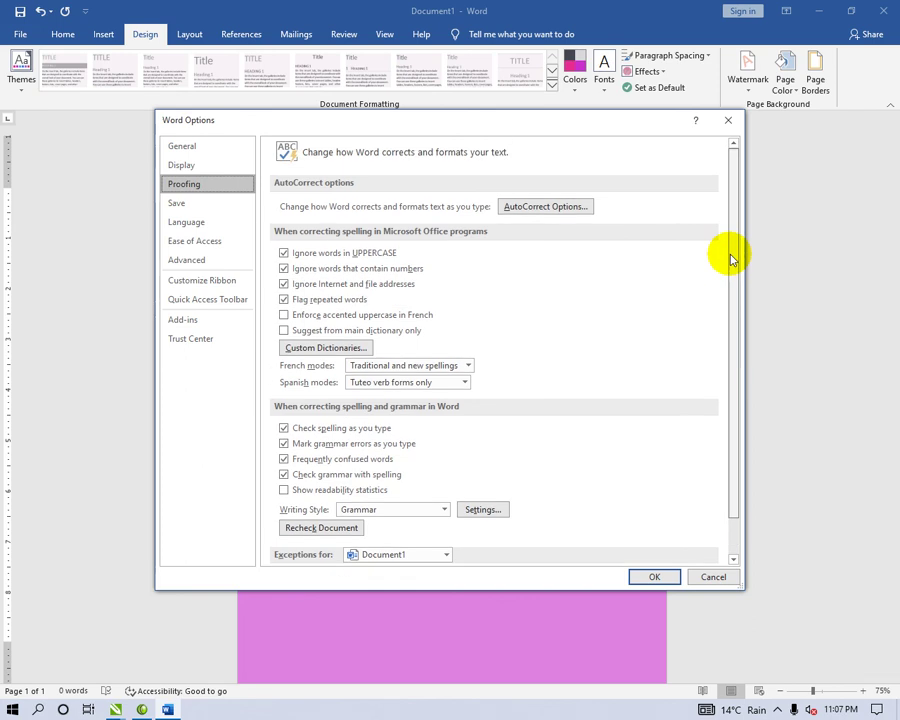
{"action": "left_click", "coordinate": [205, 168]}
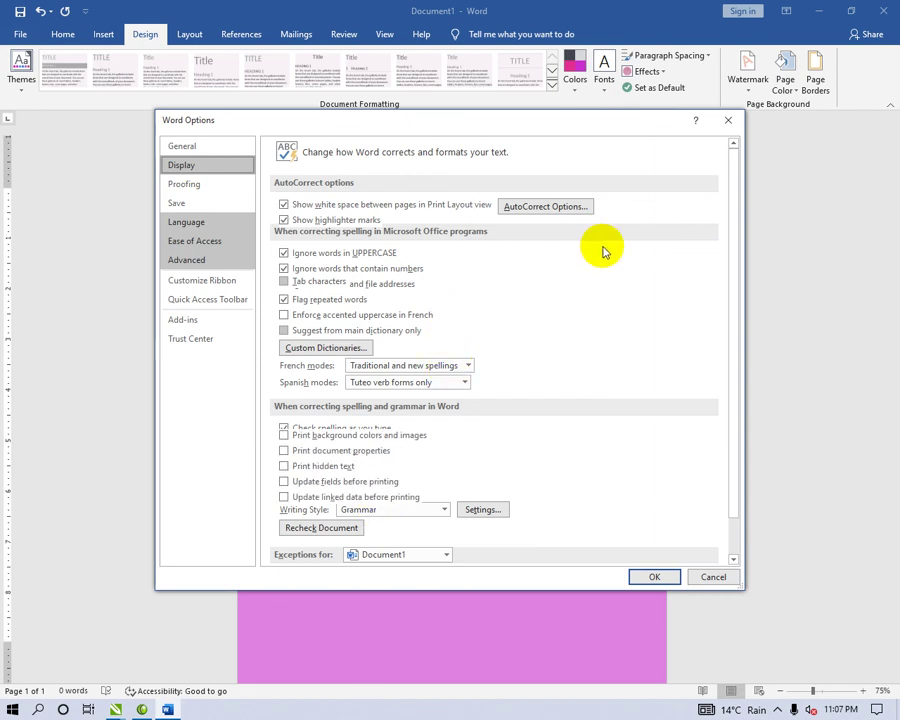
{"action": "left_click", "coordinate": [766, 246]}
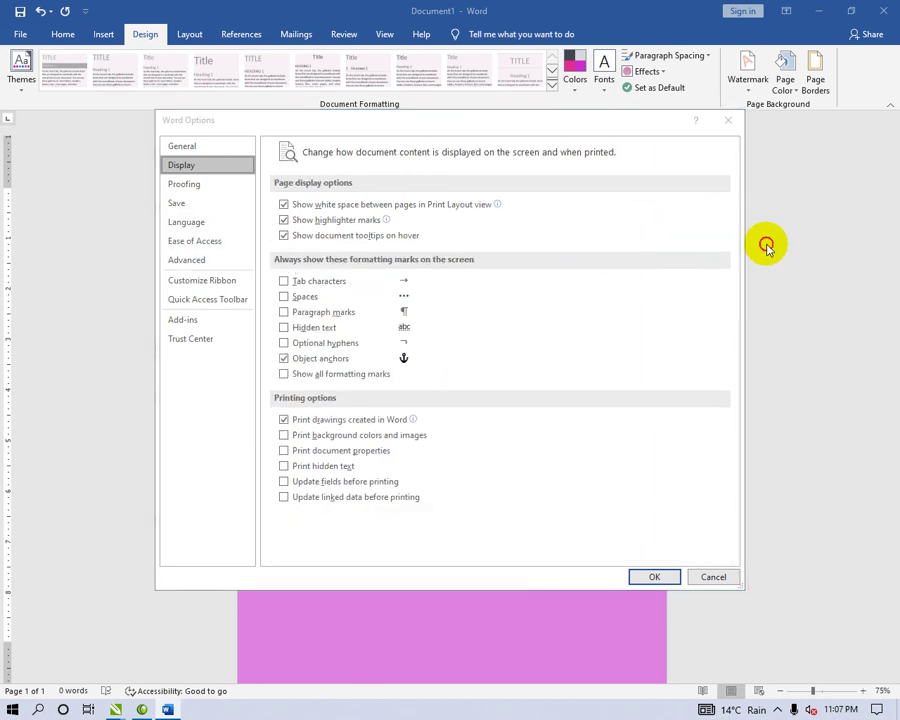
Enable 'Print background colors and images', check the pink print preview, and reopen Options.
{"action": "left_click", "coordinate": [364, 441]}
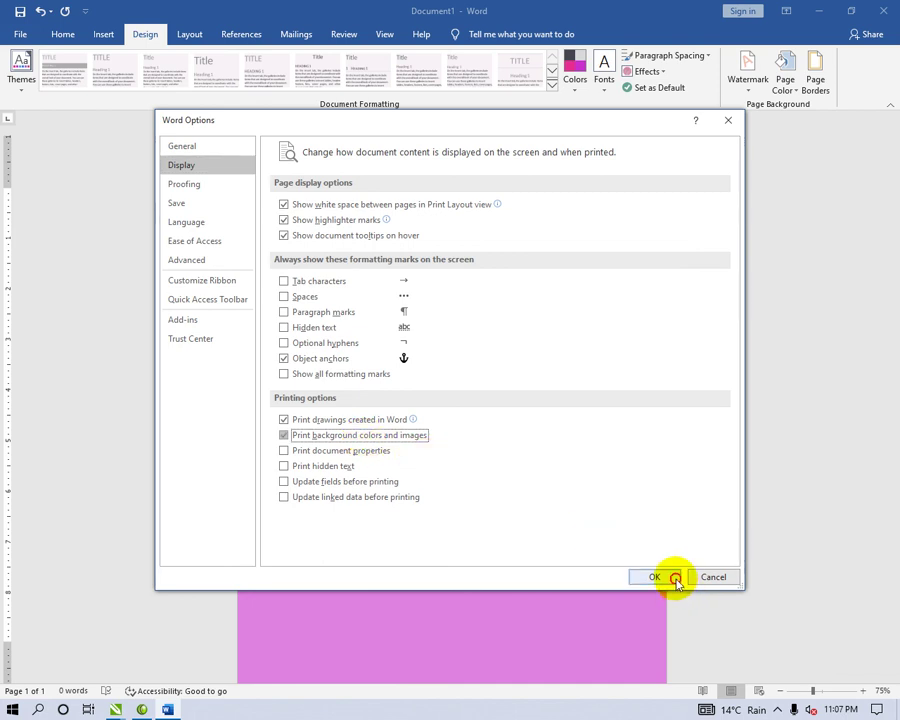
{"action": "left_click", "coordinate": [654, 578]}
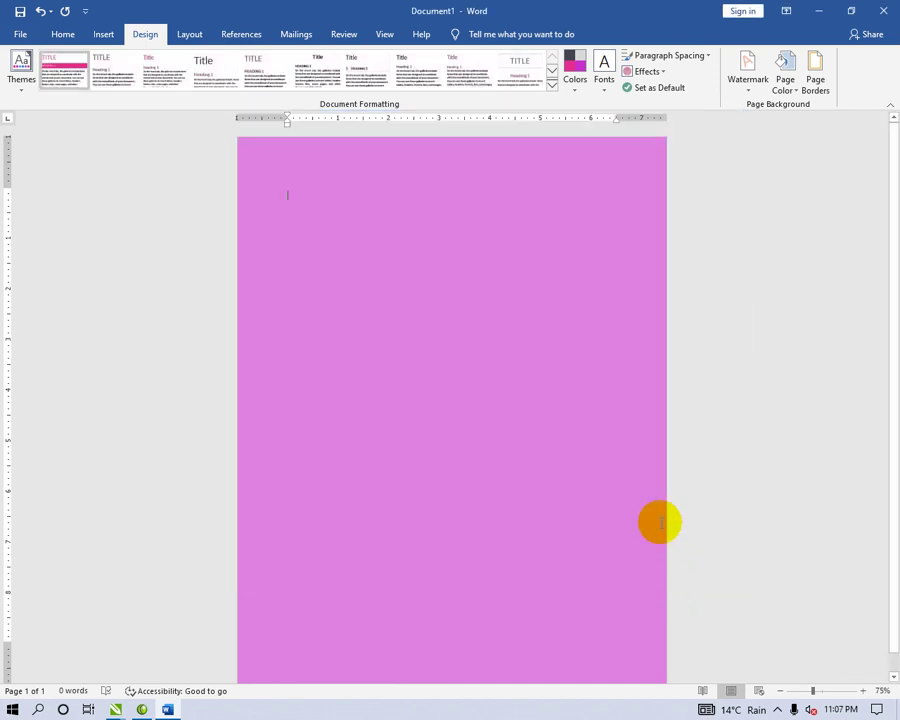
{"action": "key", "text": "ctrl+p"}
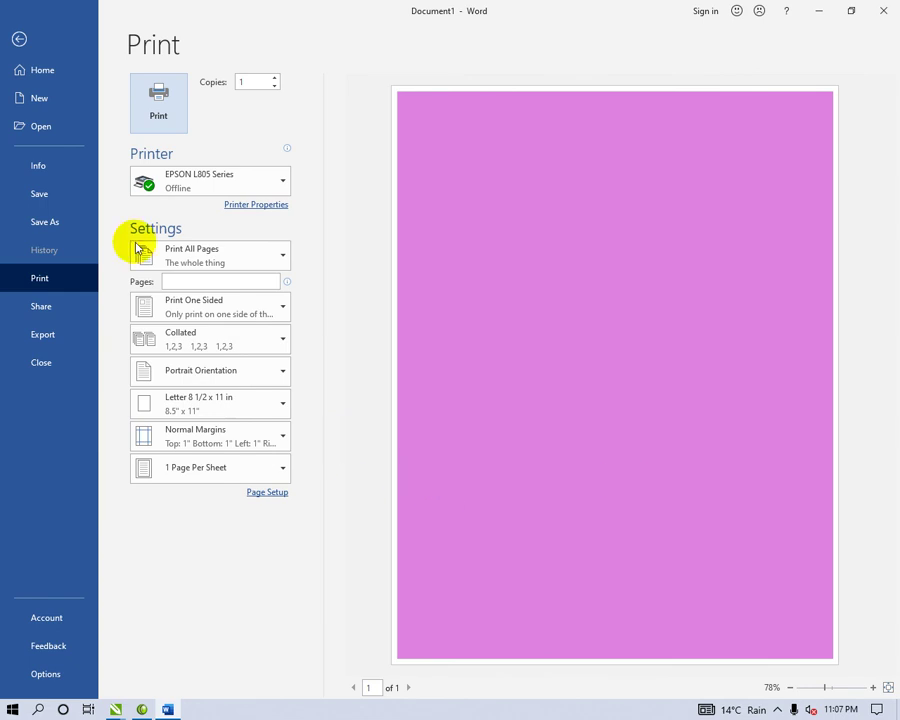
{"action": "left_click", "coordinate": [32, 676]}
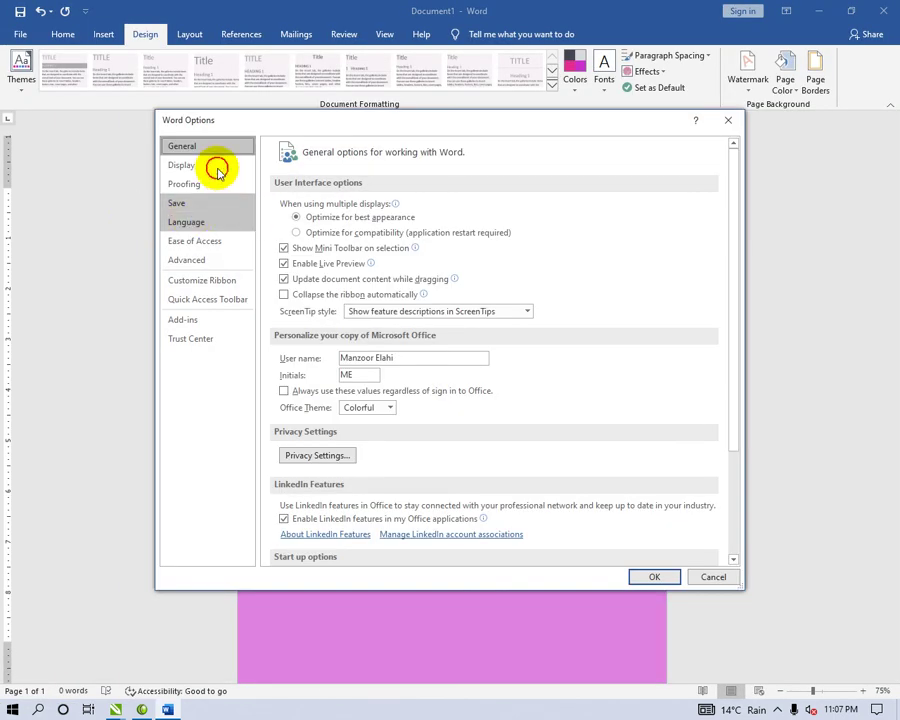
Turn 'Print background colors and images' off, confirm the white print preview, and return to the document.
{"action": "left_click", "coordinate": [220, 167]}
{"action": "left_click", "coordinate": [645, 578]}
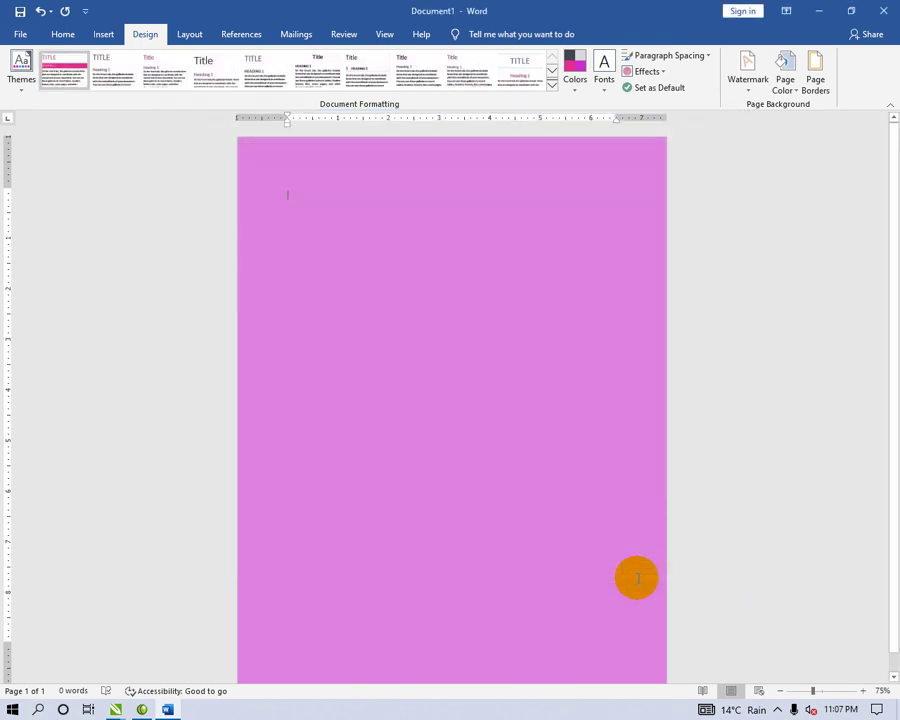
{"action": "key", "text": "ctrl+p"}
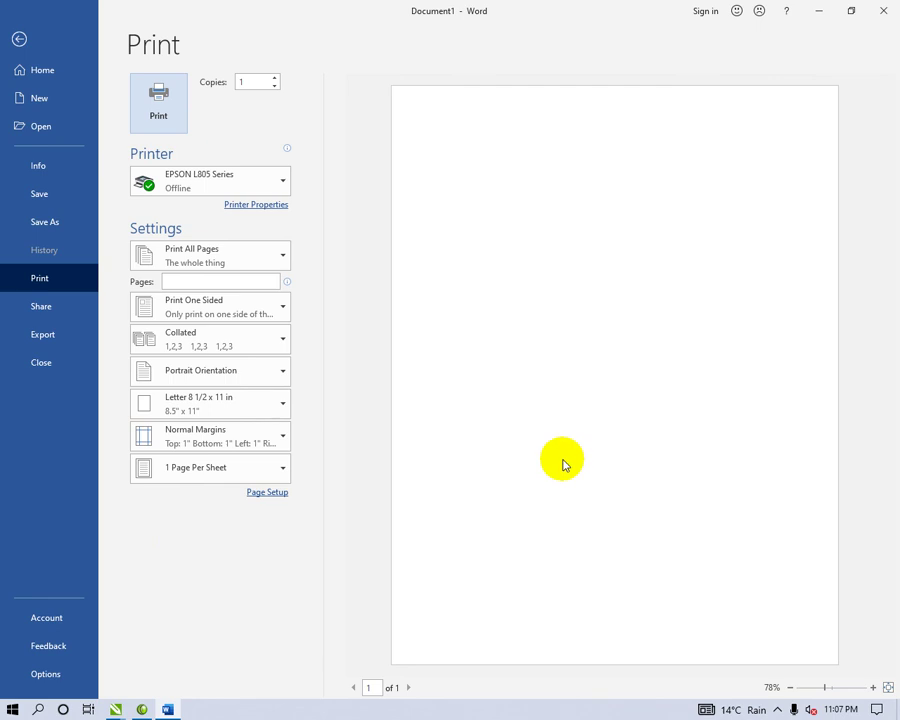
{"action": "key", "text": "Escape"}
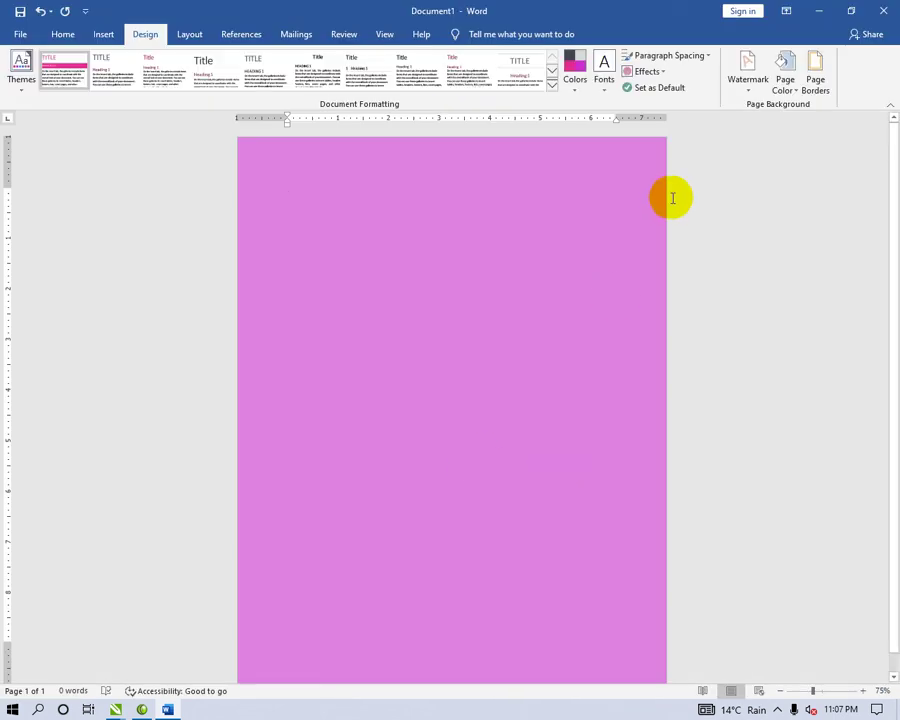